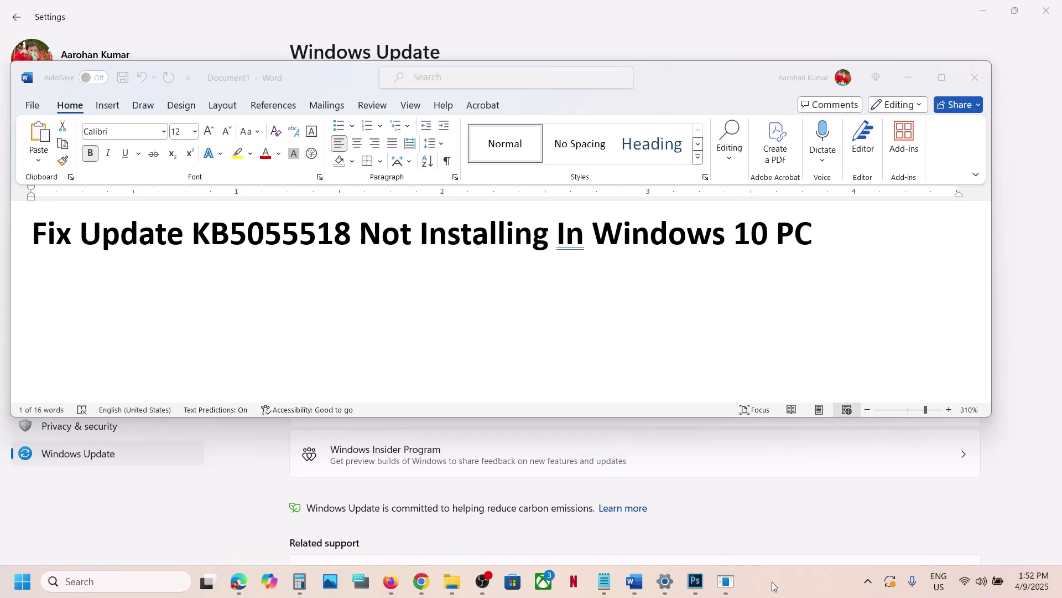
# Highlight update number KB5055518 in the title, then bring the update-fix instructions document forward.
pyautogui.doubleClick(269, 246)
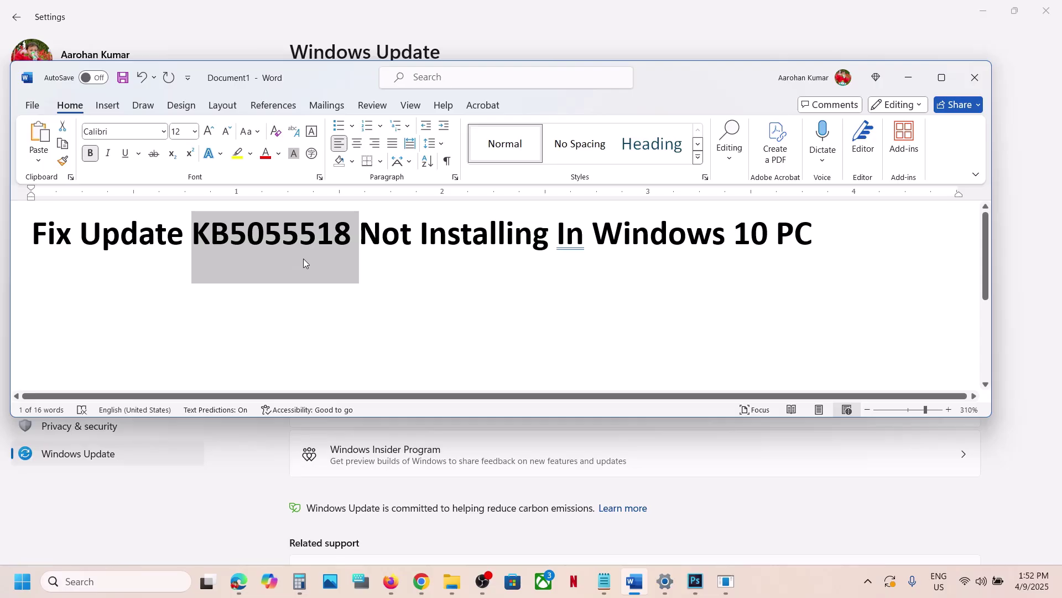
pyautogui.click(713, 372)
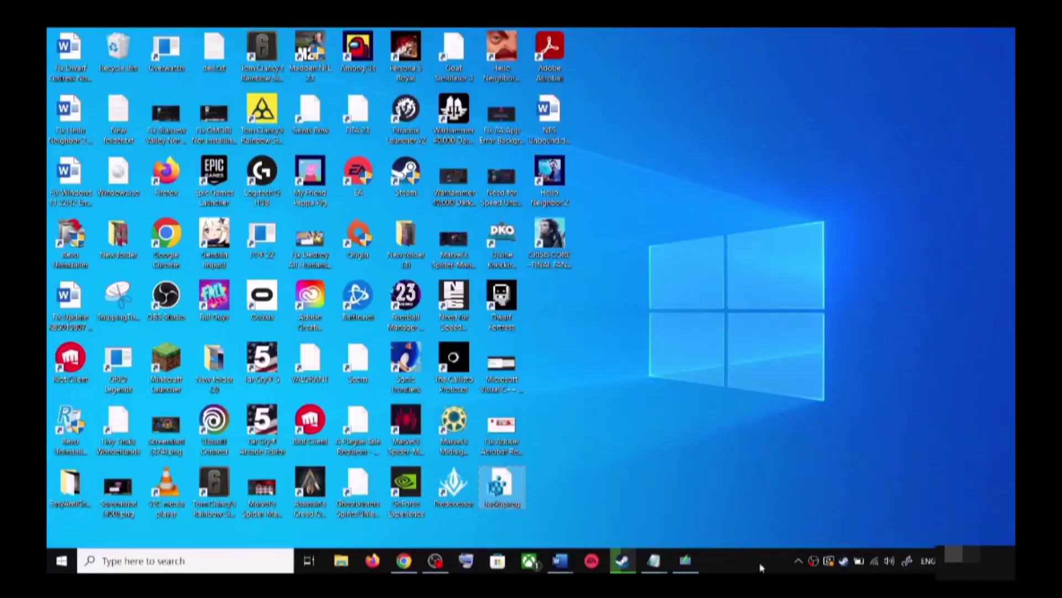
pyautogui.moveTo(560, 561)
pyautogui.click(628, 501)
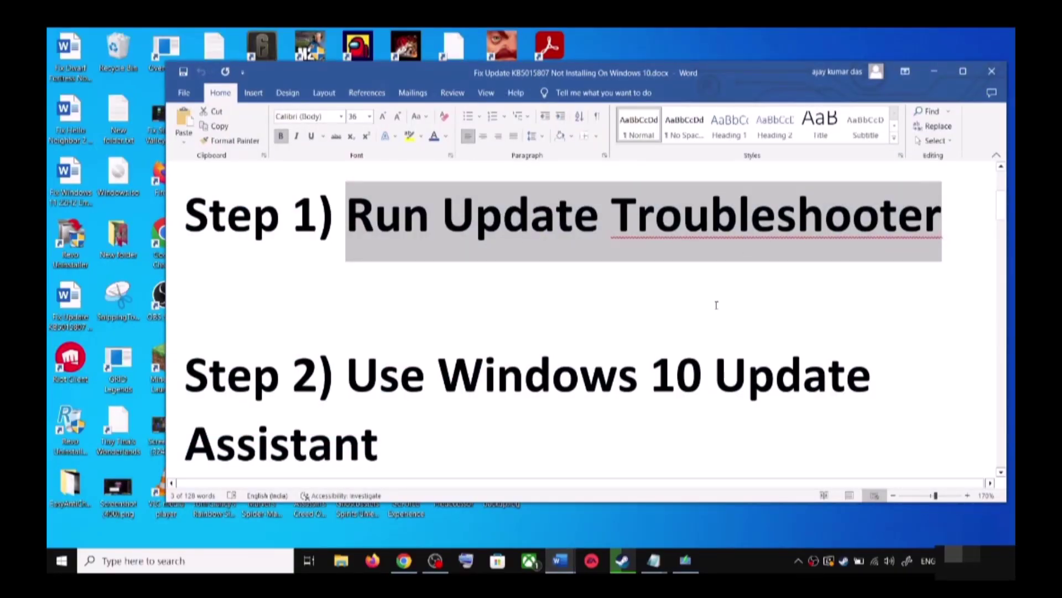
# Start the Windows Update troubleshooter under Update & Security > Troubleshoot > Additional troubleshooters.
pyautogui.press('super+i')
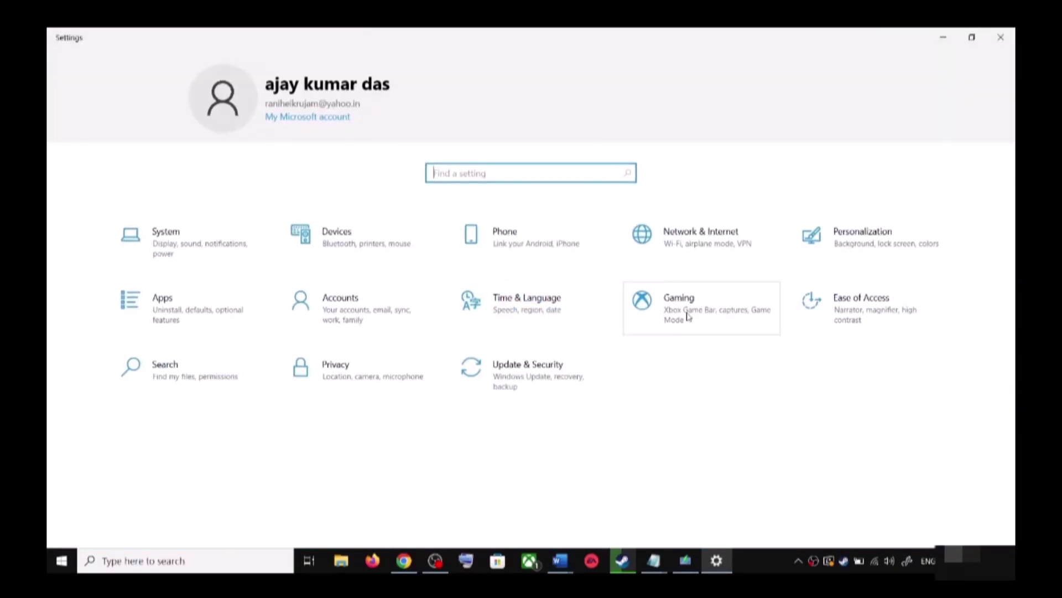
pyautogui.click(539, 380)
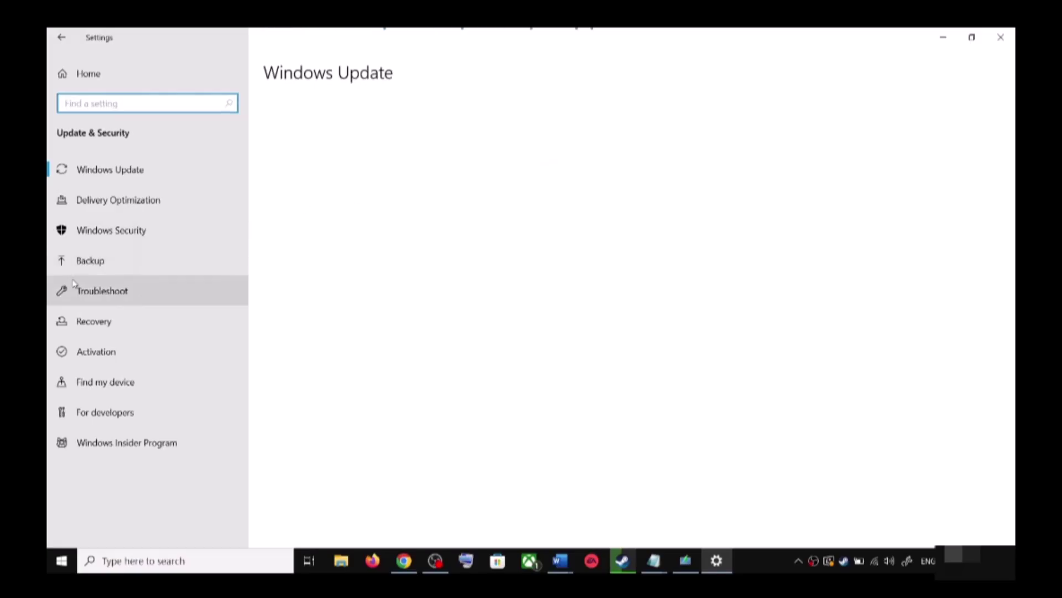
pyautogui.click(126, 295)
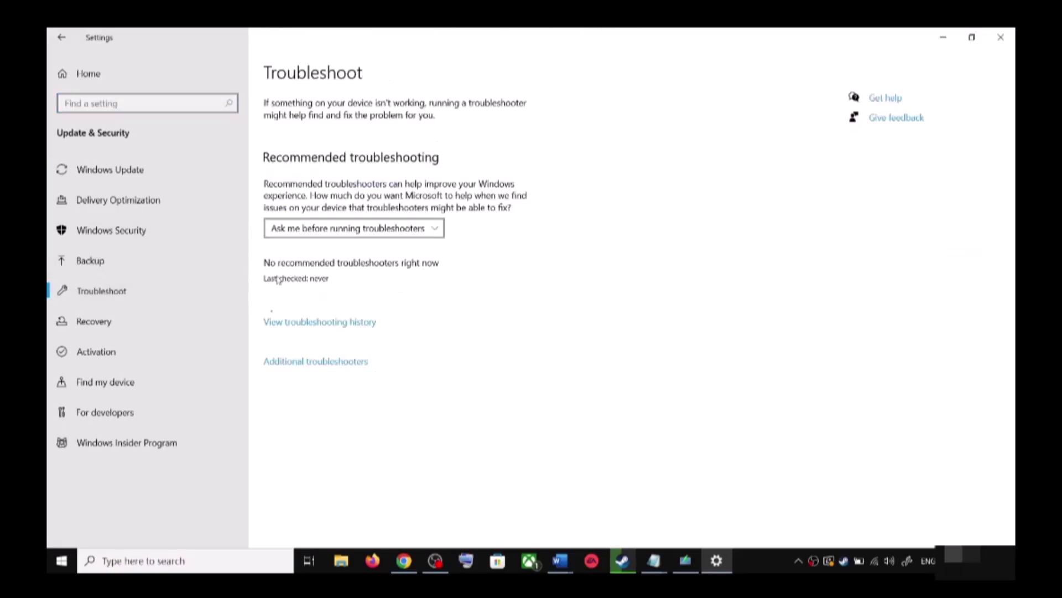
pyautogui.click(331, 362)
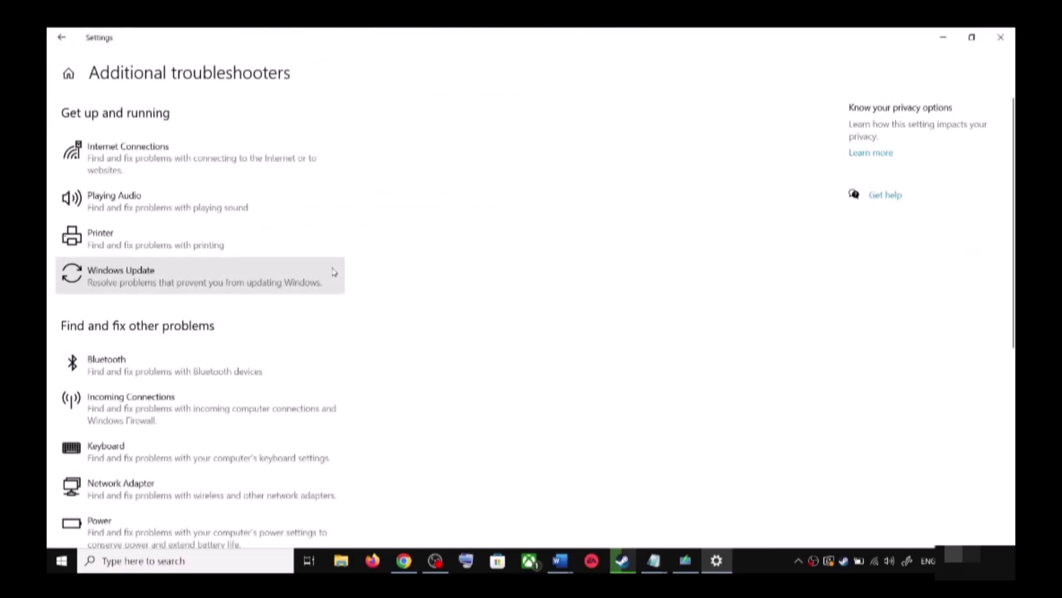
pyautogui.click(169, 284)
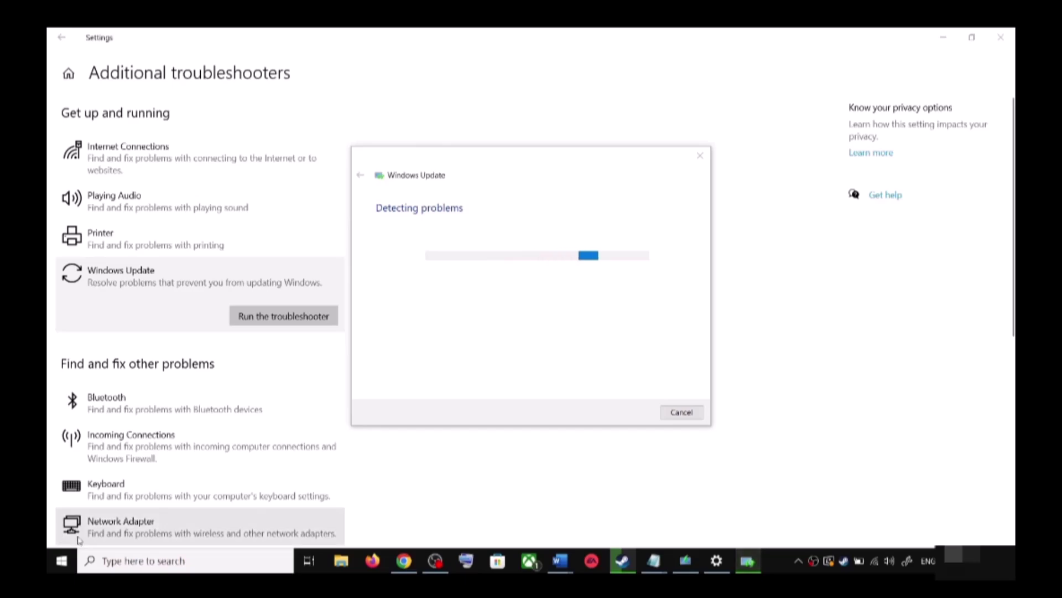
# Check the Start menu power options without restarting, then return to the Word documents.
pyautogui.click(62, 560)
pyautogui.click(63, 533)
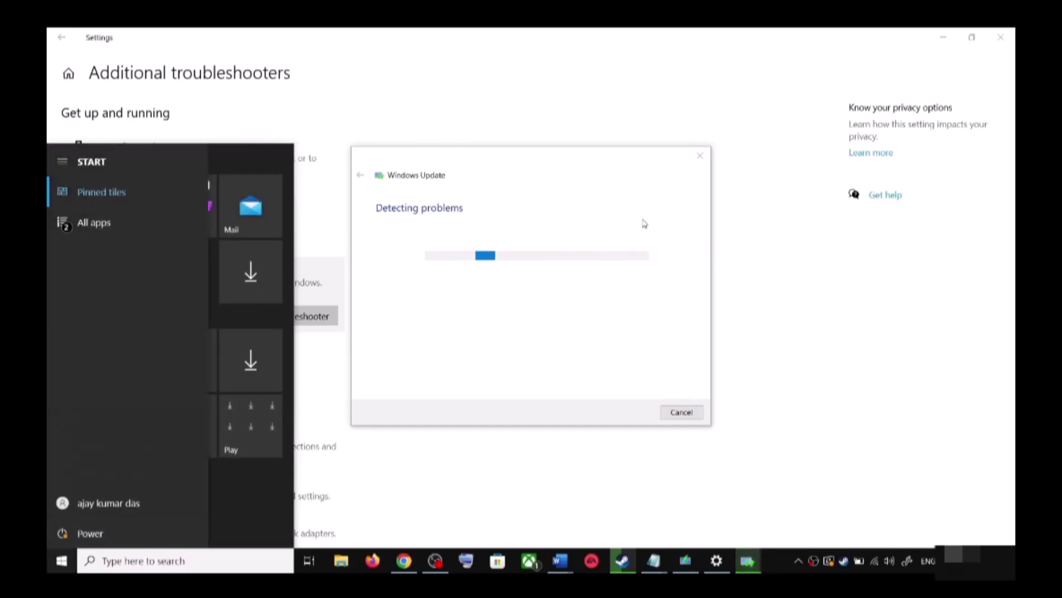
pyautogui.click(786, 241)
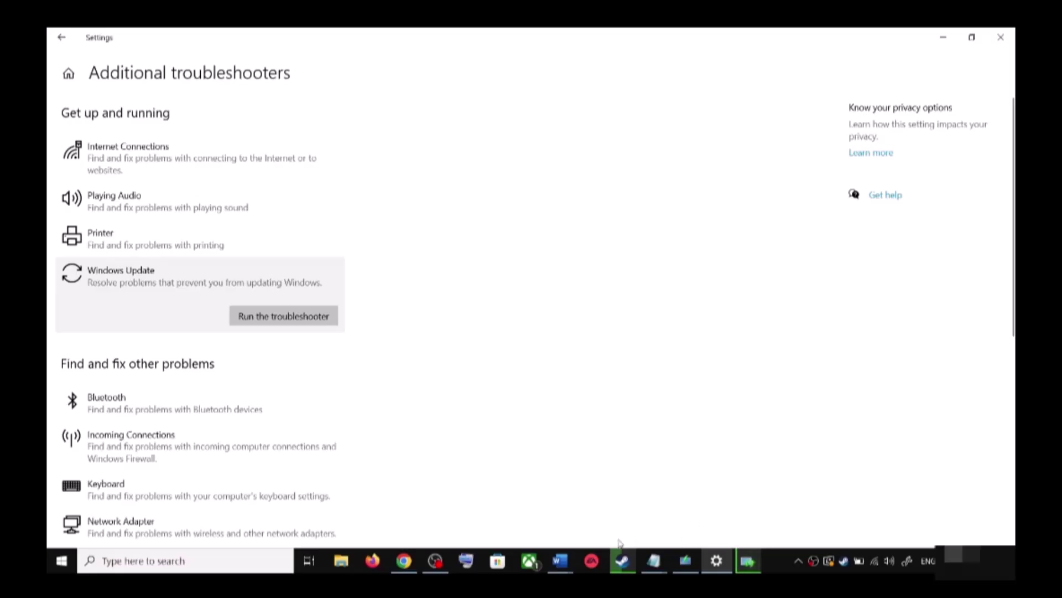
pyautogui.click(572, 564)
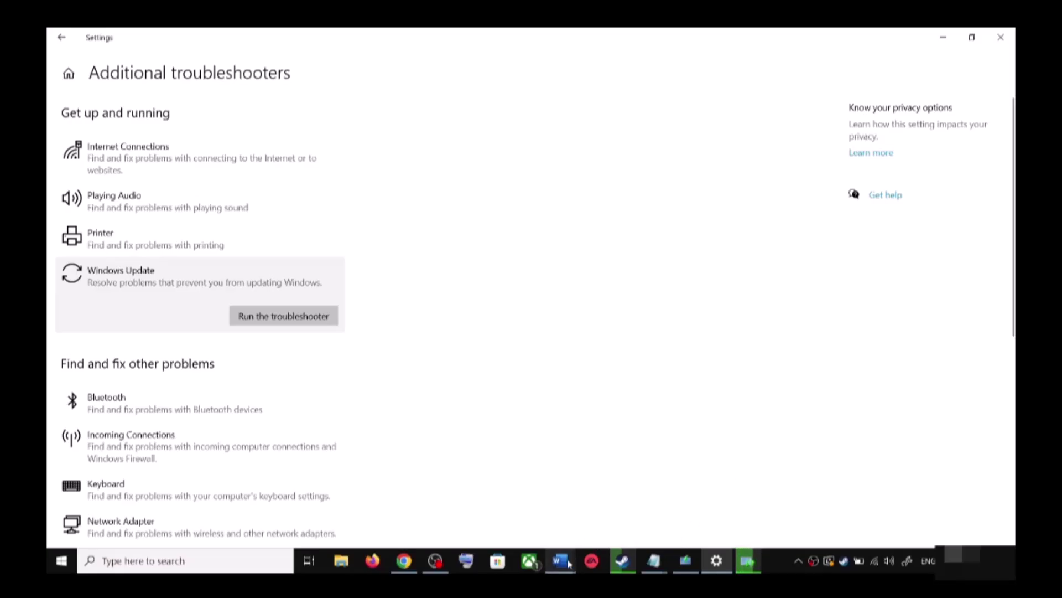
# Select the Step 2 microsoft.com Windows 10 download link and switch to that page in Chrome.
pyautogui.click(620, 498)
pyautogui.scroll(-1, 373, 378)
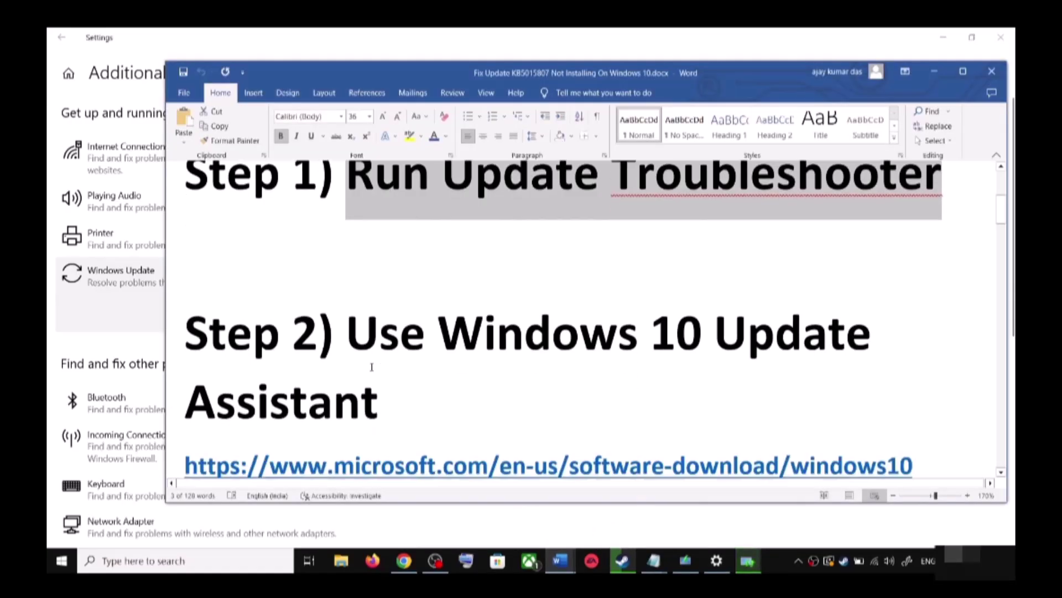
pyautogui.moveTo(347, 322); pyautogui.dragTo(387, 414)
pyautogui.scroll(-1, 456, 420)
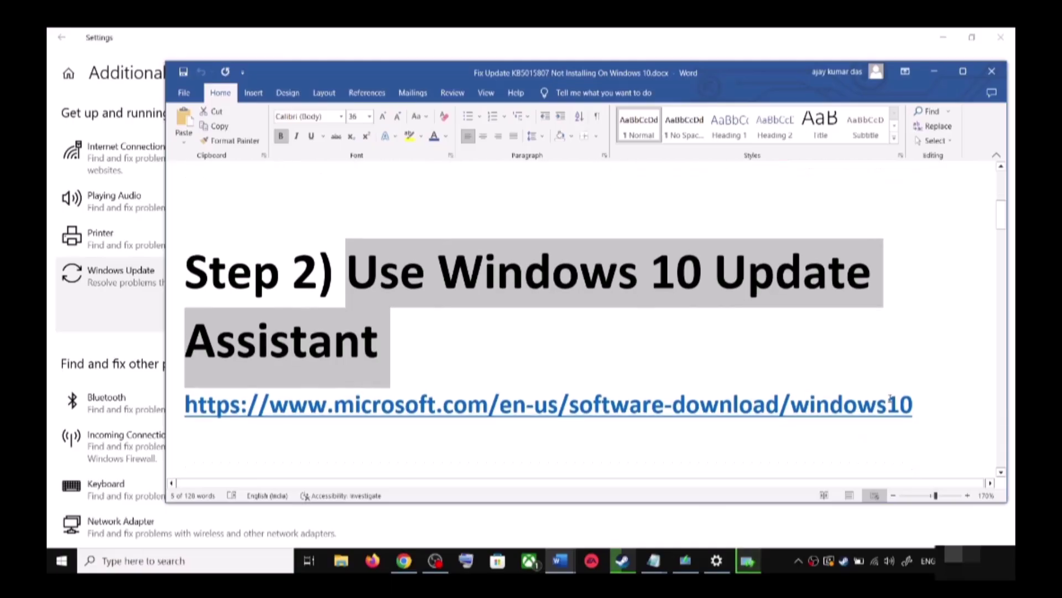
pyautogui.tripleClick(919, 405)
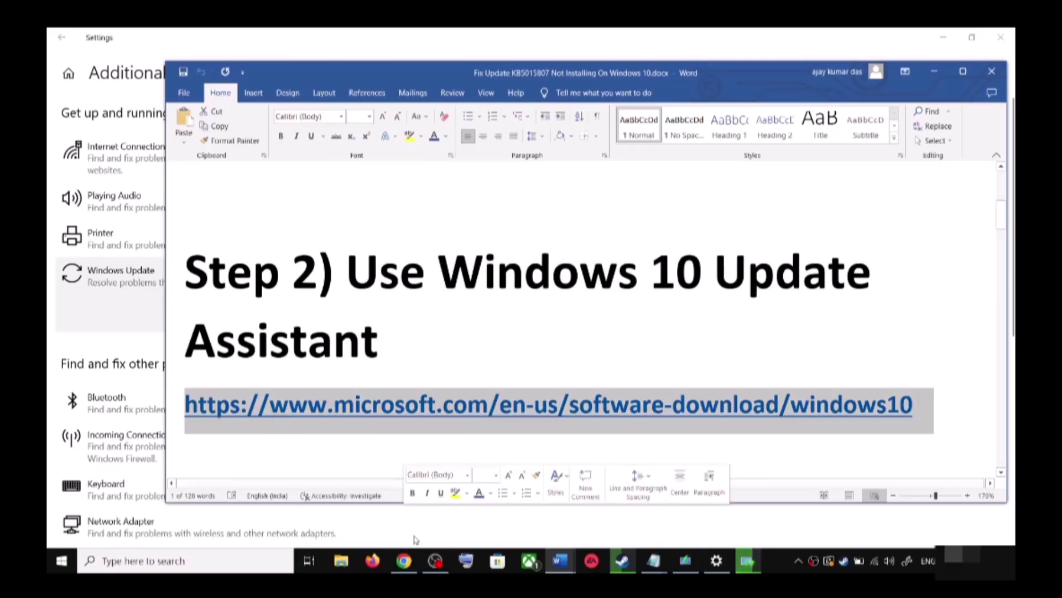
pyautogui.click(405, 561)
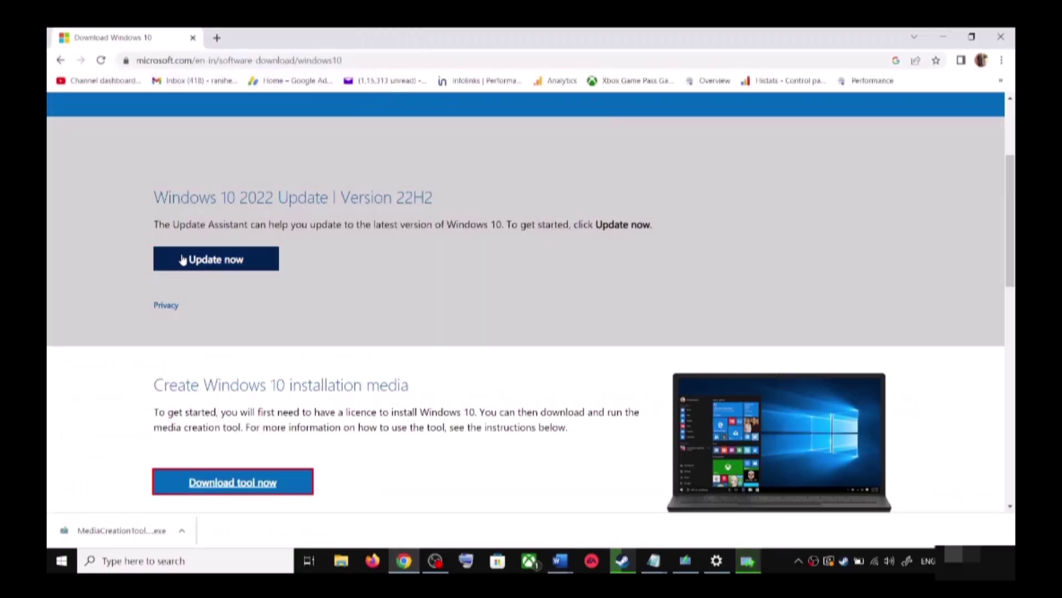
# Download and run the Windows 10 Update Assistant, closing it once it reports Windows is current.
pyautogui.scroll(3, 271, 306)
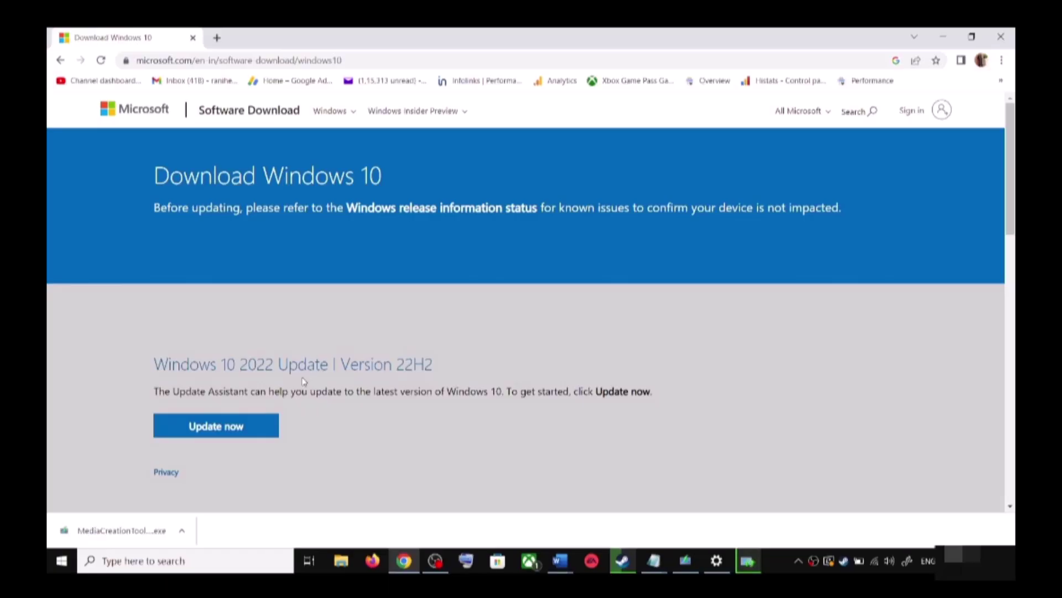
pyautogui.moveTo(172, 392); pyautogui.dragTo(249, 393)
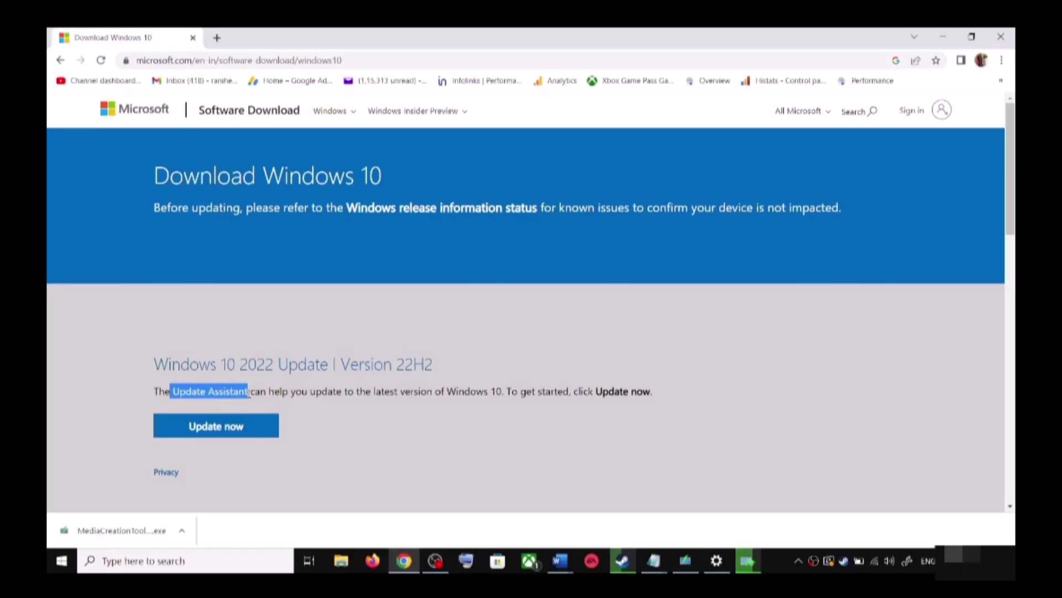
pyautogui.click(240, 427)
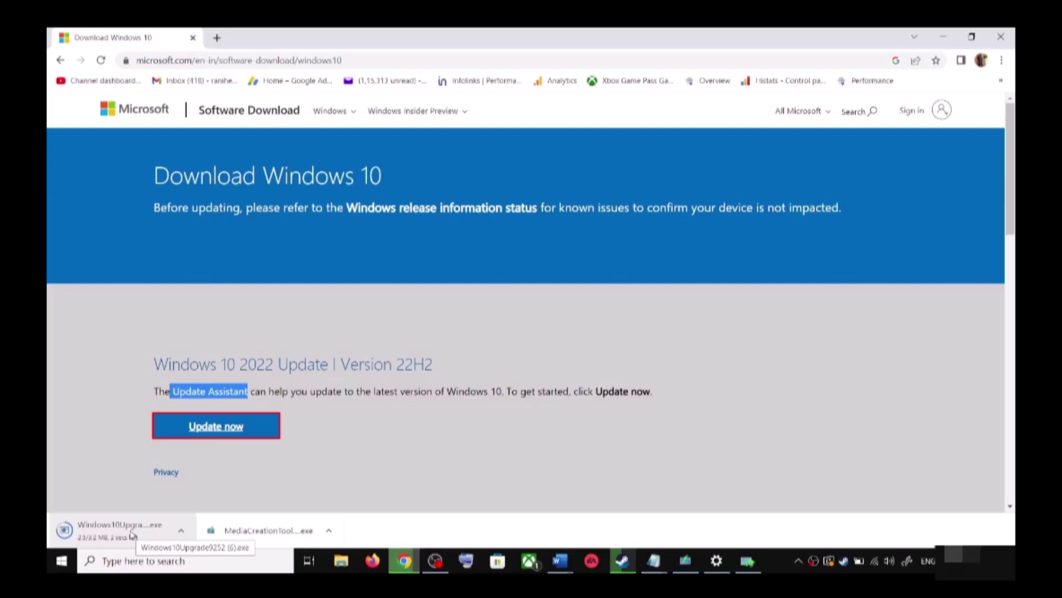
pyautogui.click(118, 528)
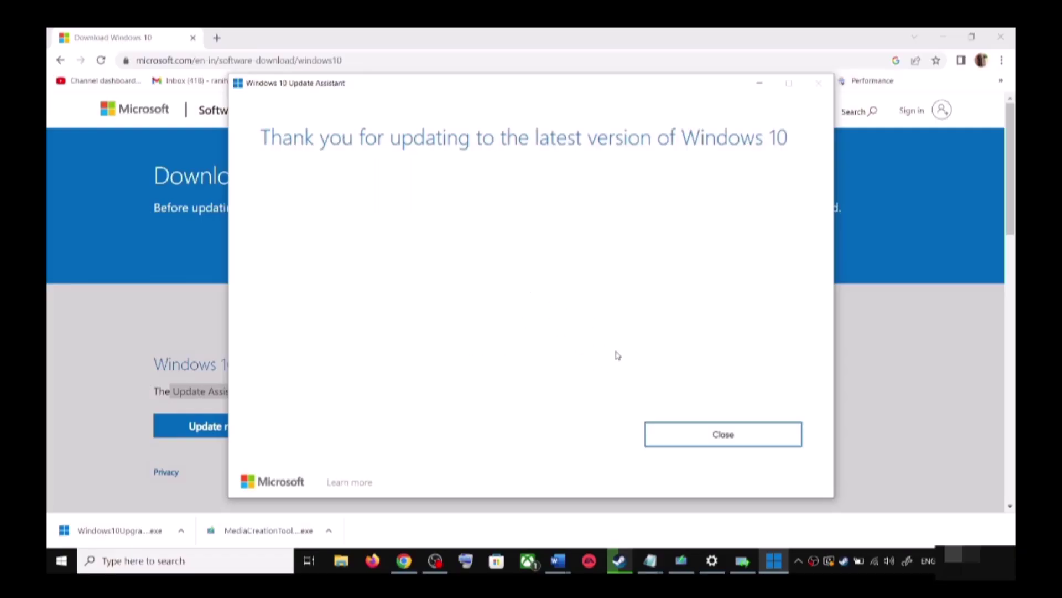
pyautogui.click(753, 438)
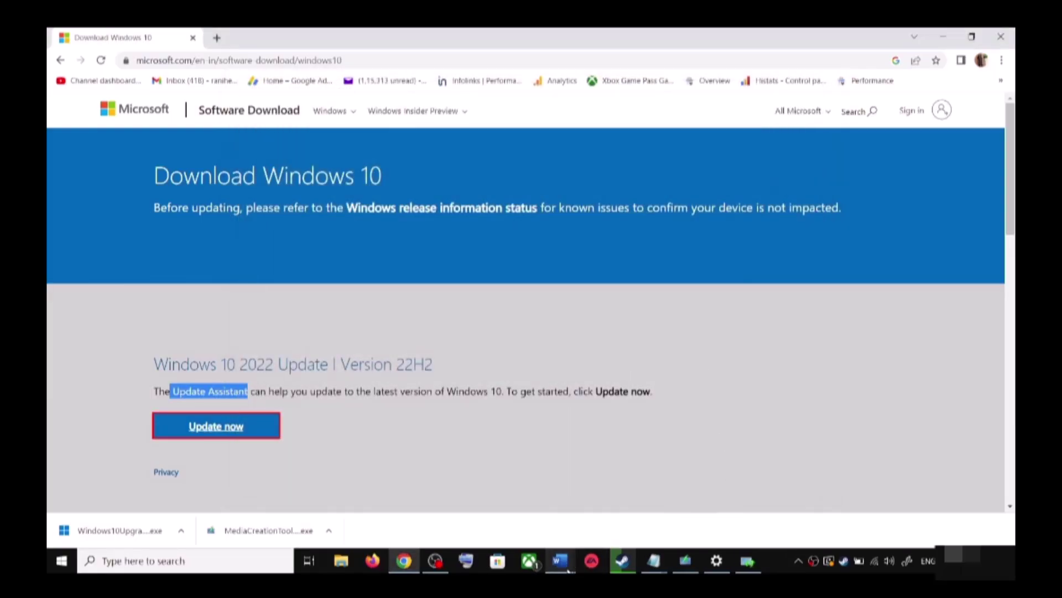
# Copy the Step 3 commands from 'SC config trustedinstaller start=auto' through 'net start appidsvc'.
pyautogui.moveTo(560, 560)
pyautogui.click(644, 530)
pyautogui.scroll(-2, 444, 372)
pyautogui.scroll(-3, 444, 372)
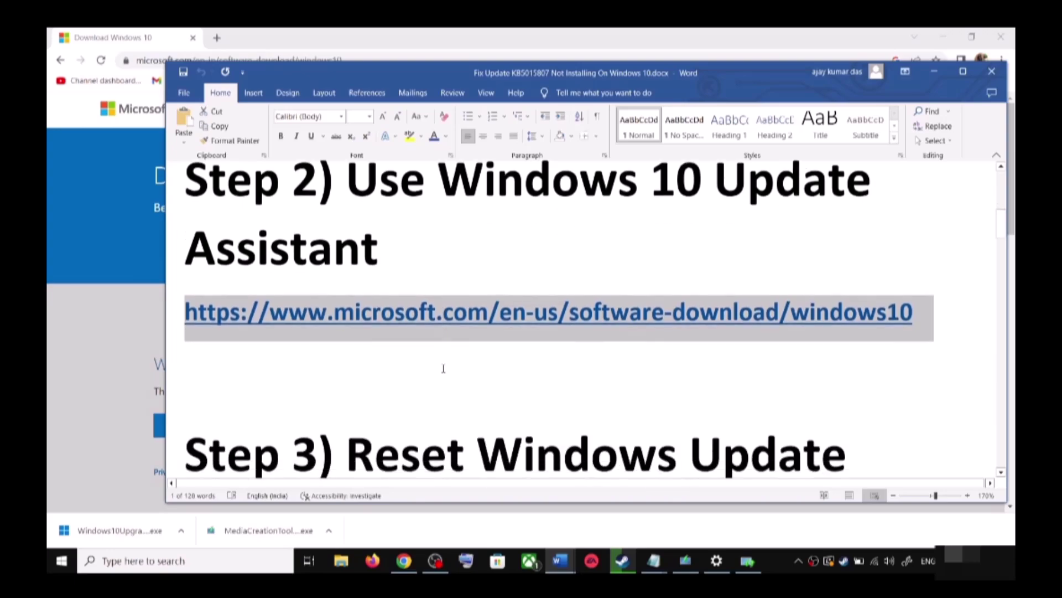
pyautogui.moveTo(348, 340); pyautogui.dragTo(455, 411)
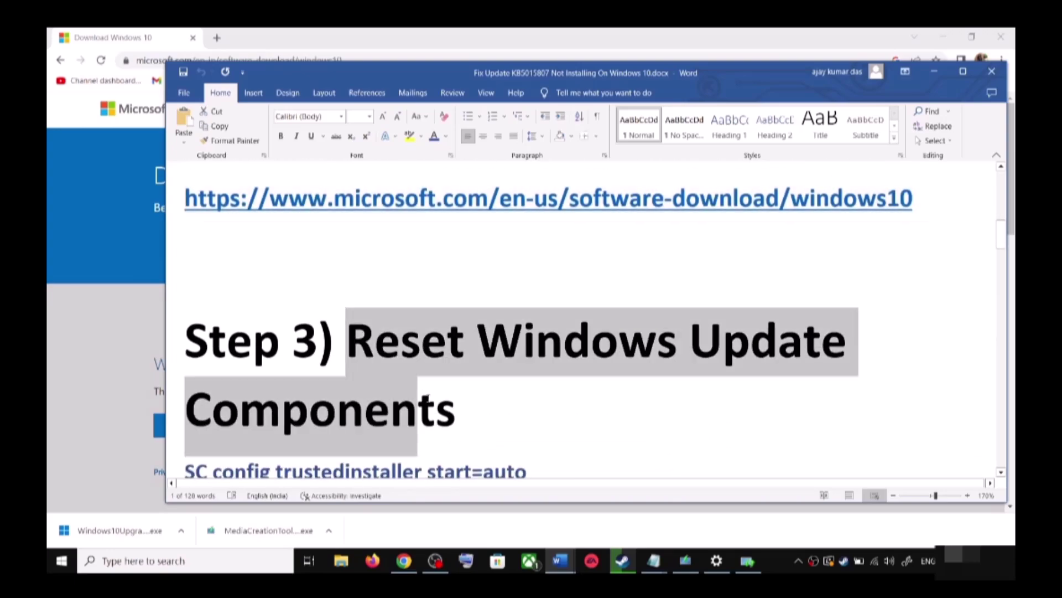
pyautogui.scroll(-2, 198, 376)
pyautogui.moveTo(186, 369); pyautogui.dragTo(368, 464)
pyautogui.scroll(-1, 368, 465)
pyautogui.rightClick(314, 323)
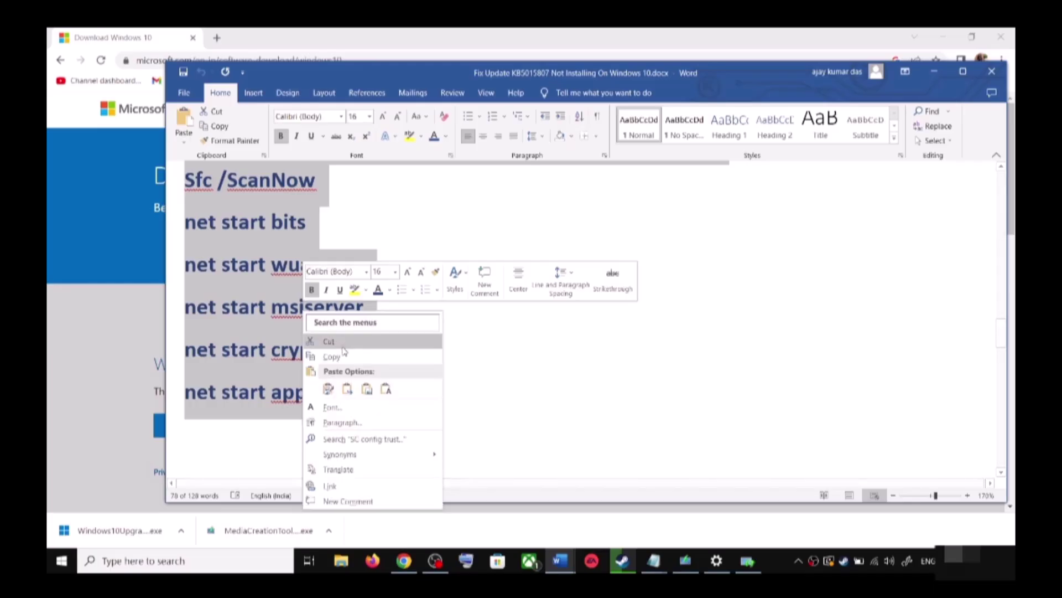
pyautogui.click(345, 354)
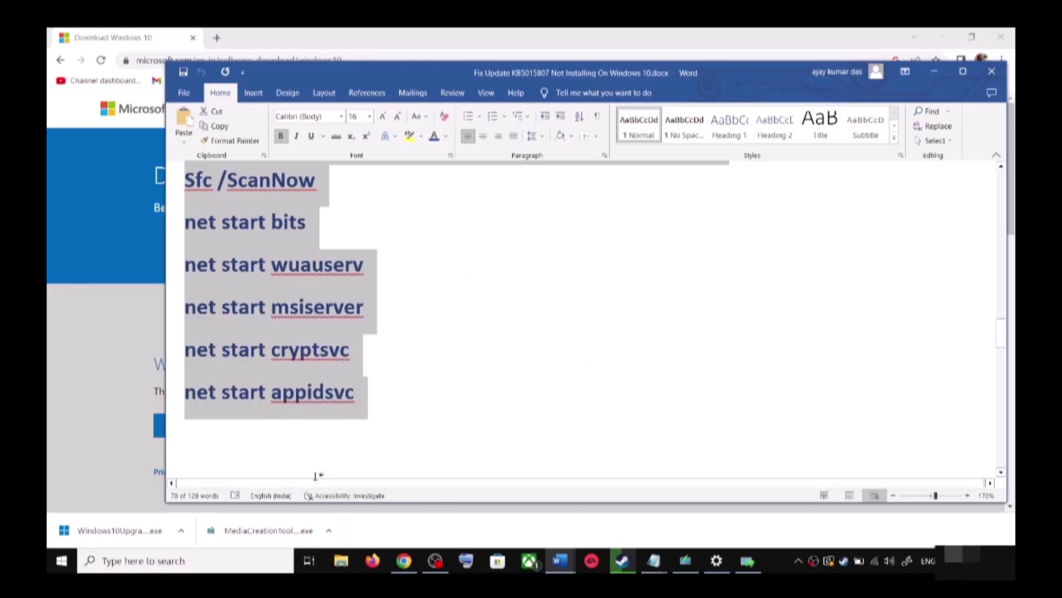
# Paste the reset commands into a new Notepad window and start Save As on the Desktop.
pyautogui.click(216, 570)
pyautogui.write('ote')
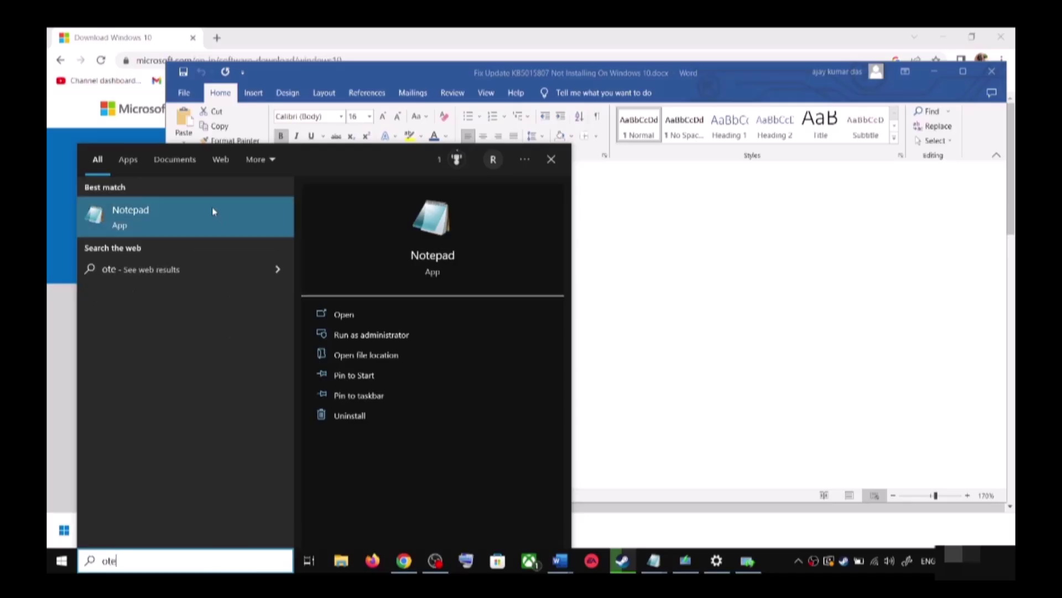
pyautogui.click(213, 211)
pyautogui.hotkey('ctrl', 'v')
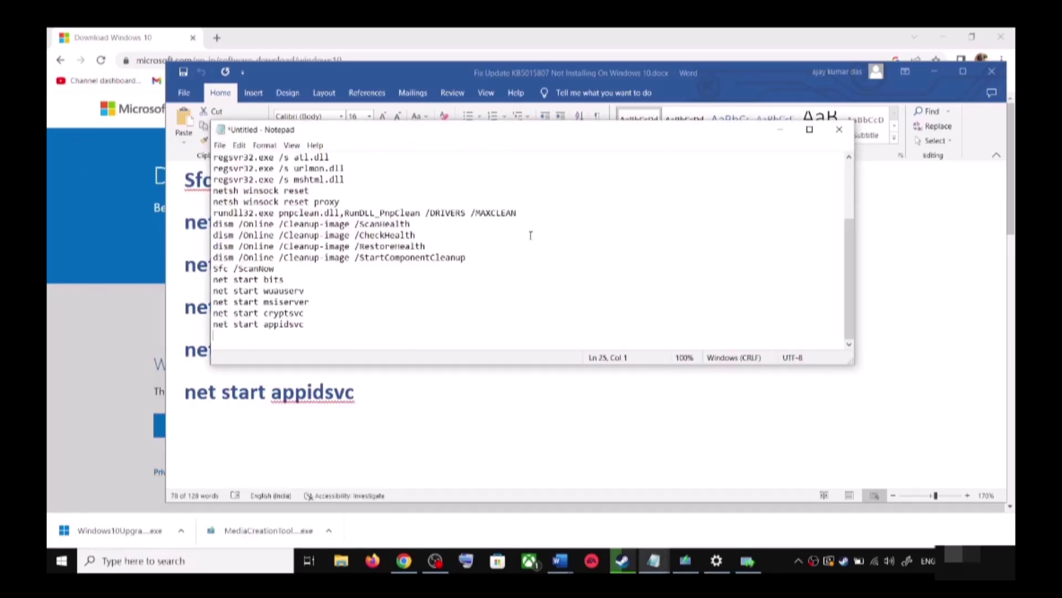
pyautogui.scroll(3, 343, 260)
pyautogui.click(220, 145)
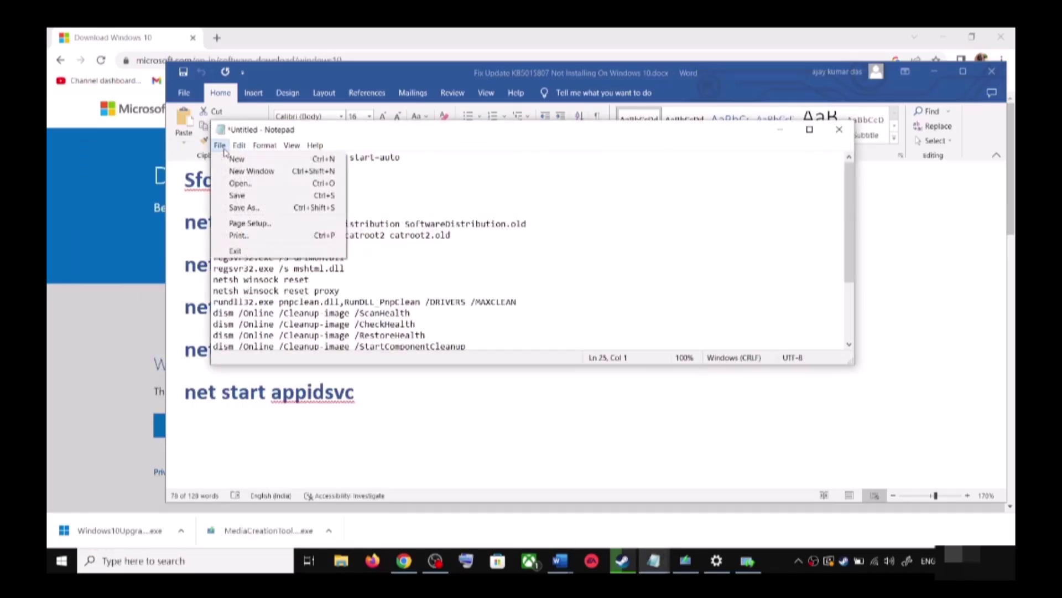
pyautogui.click(244, 208)
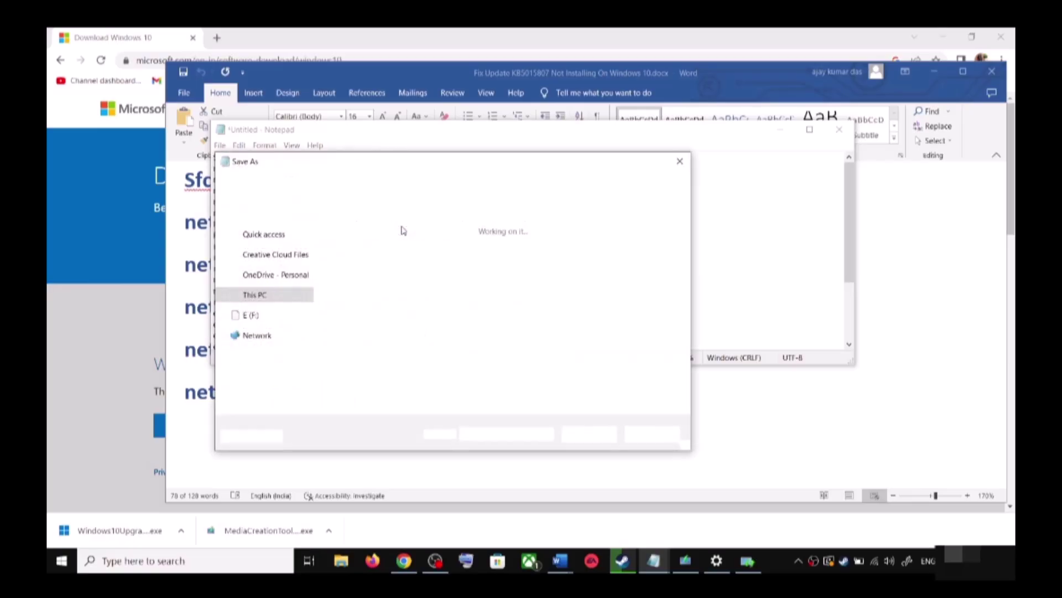
pyautogui.click(271, 263)
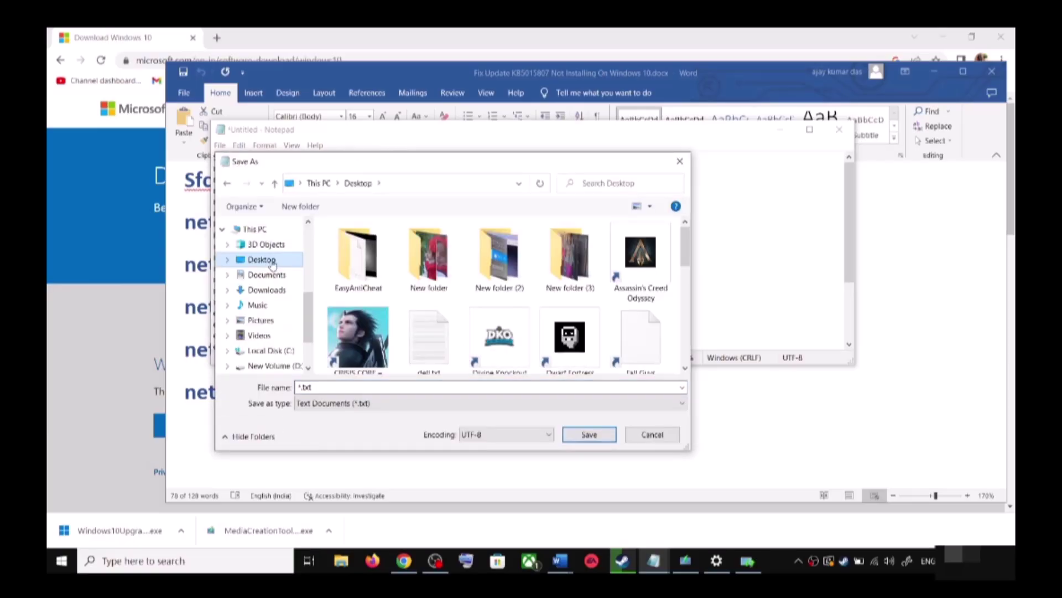
# Copy the file name Wufix.bat from the Word guide.
pyautogui.hotkey('alt', 'Tab')
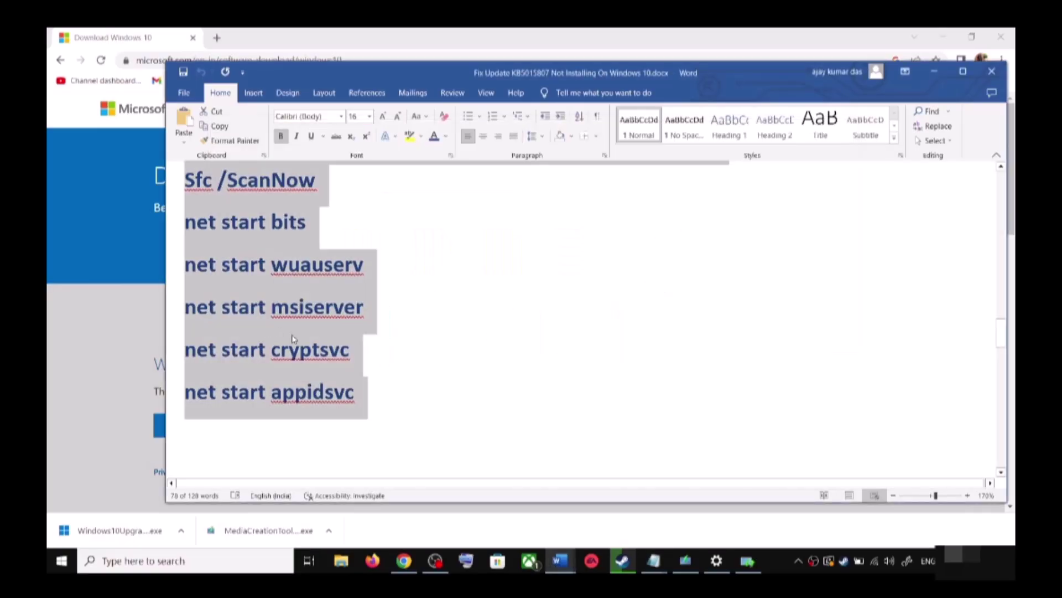
pyautogui.scroll(-4, 582, 395)
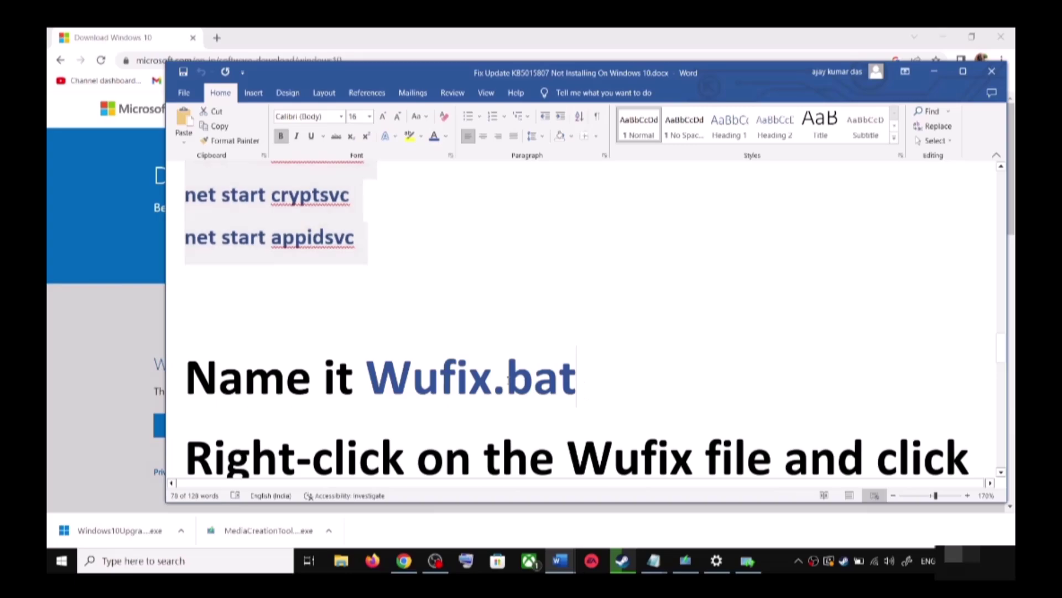
pyautogui.moveTo(582, 395); pyautogui.dragTo(367, 382)
pyautogui.hotkey('ctrl', 'c')
# Save the script as Wufix.bat with All Files type, then show the desktop.
pyautogui.hotkey('alt', 'Tab')
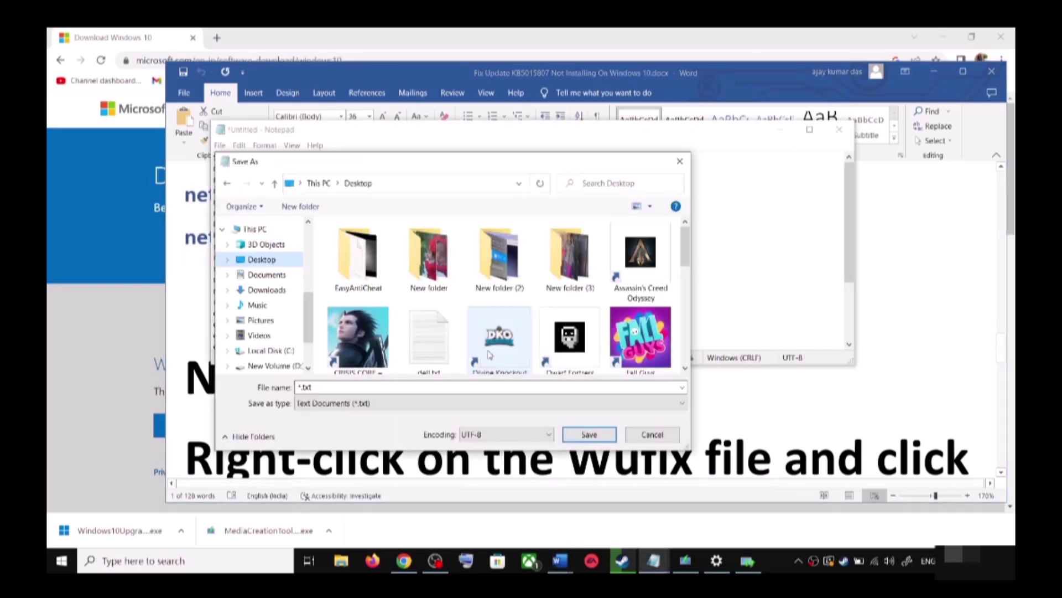
pyautogui.click(397, 385)
pyautogui.hotkey('ctrl', 'a')
pyautogui.hotkey('ctrl', 'v')
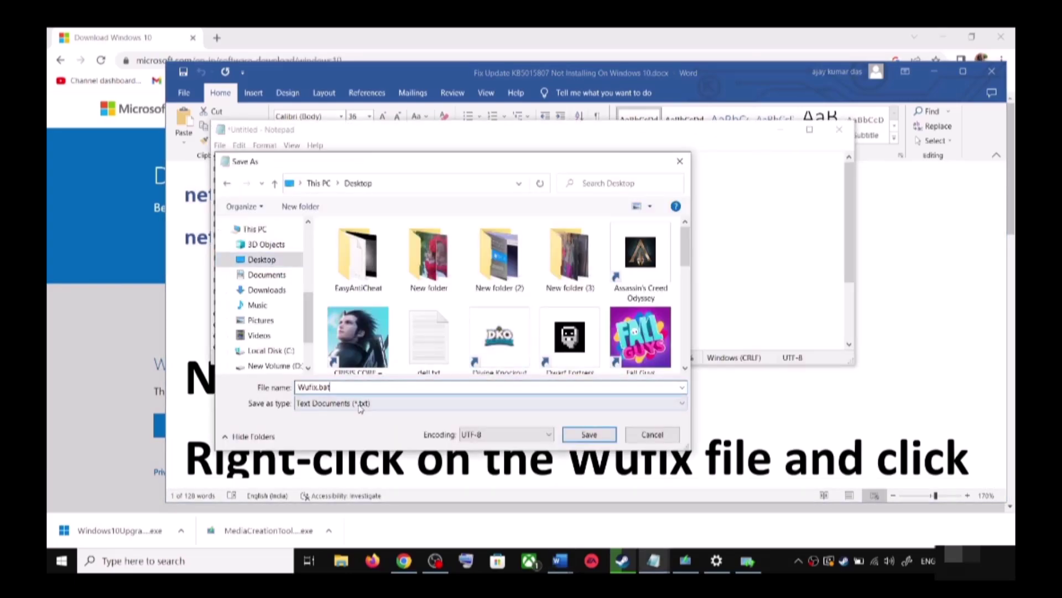
pyautogui.click(343, 410)
pyautogui.click(324, 429)
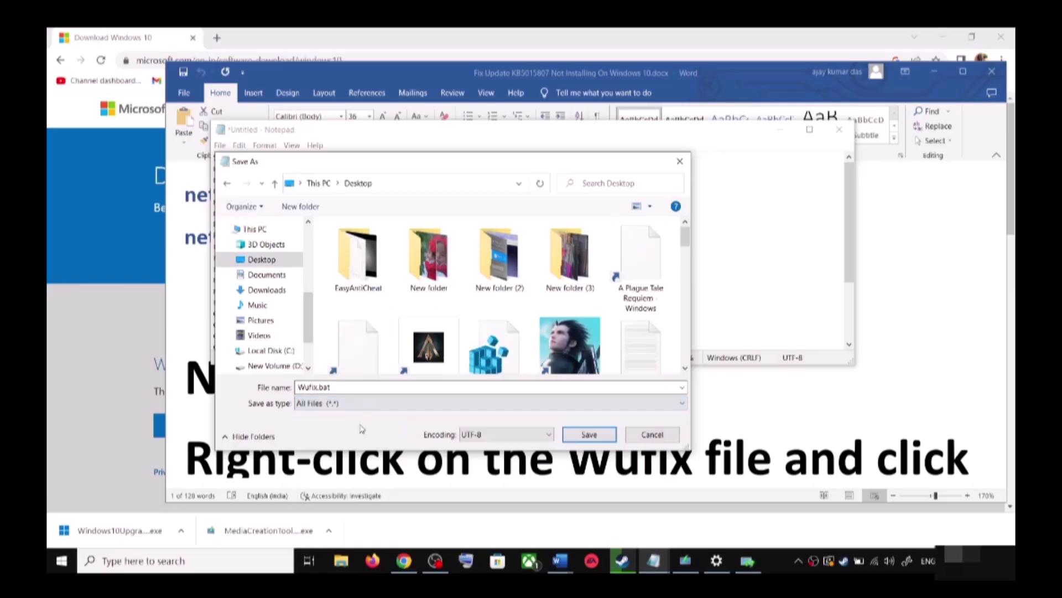
pyautogui.click(589, 434)
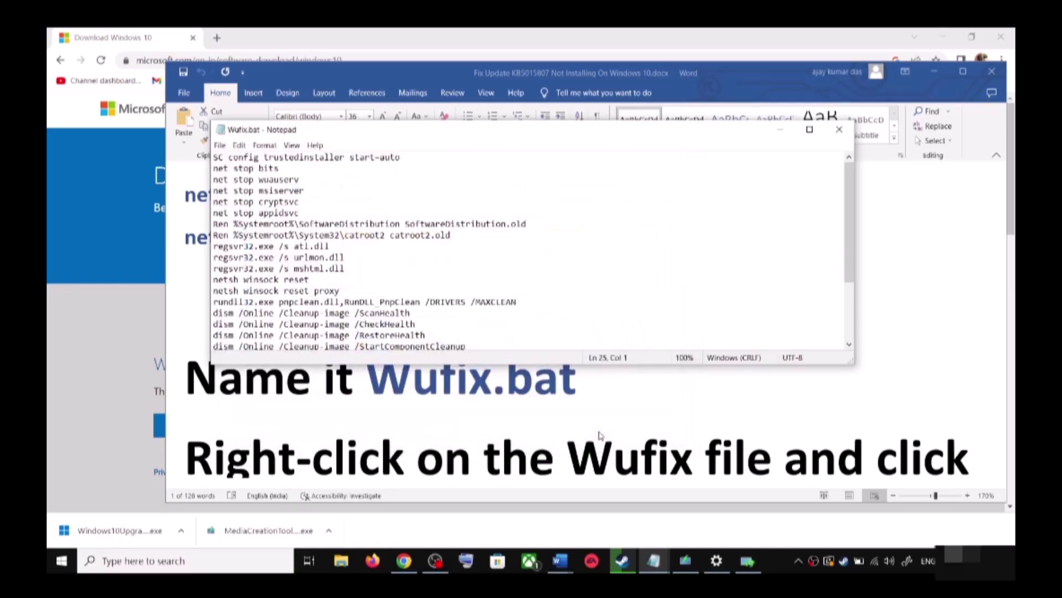
pyautogui.press('super+d')
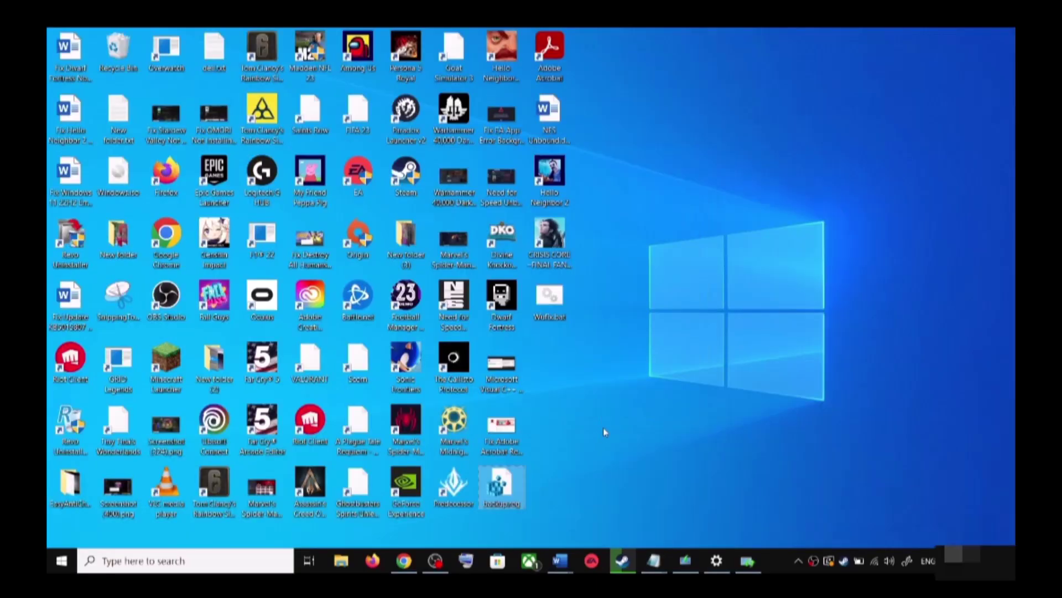
# Run Wufix.bat from the desktop with administrator rights.
pyautogui.click(556, 303)
pyautogui.rightClick(556, 303)
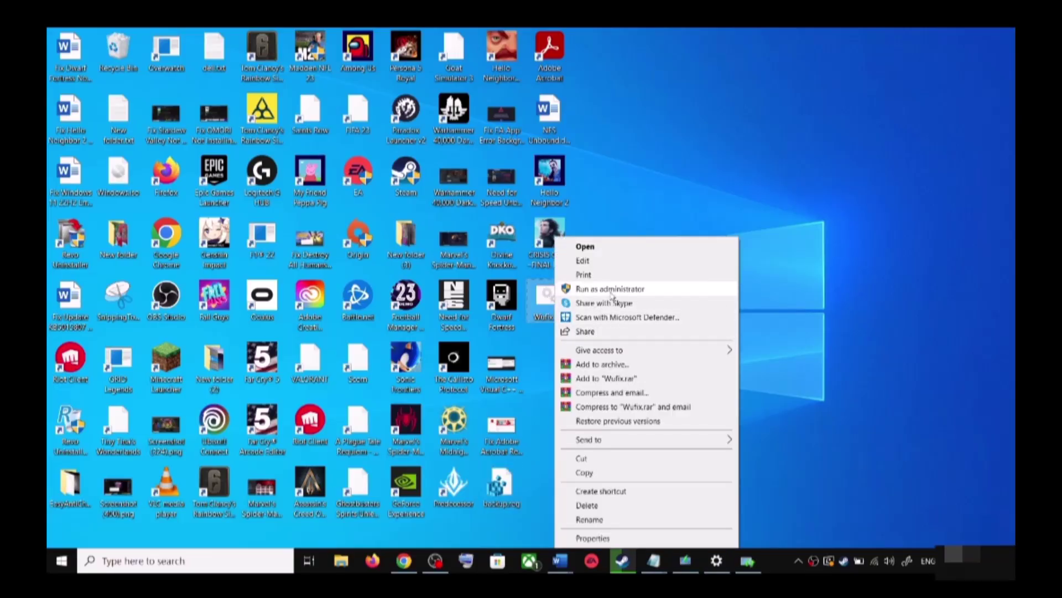
pyautogui.click(624, 197)
pyautogui.rightClick(548, 307)
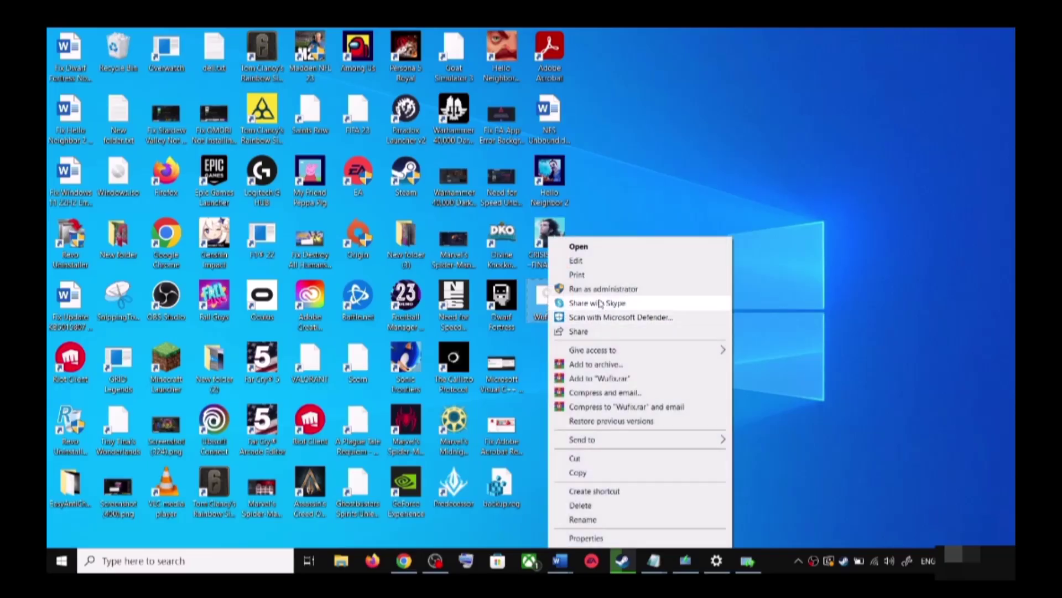
pyautogui.click(613, 288)
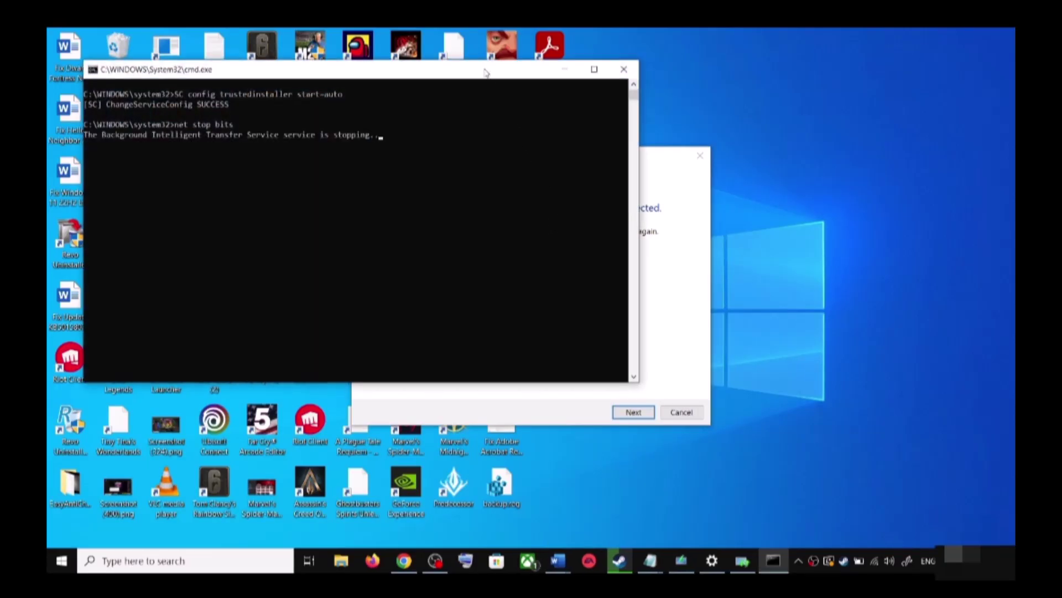
# Move the Command Prompt aside while the script runs and check the power options without restarting.
pyautogui.moveTo(485, 72); pyautogui.dragTo(595, 162)
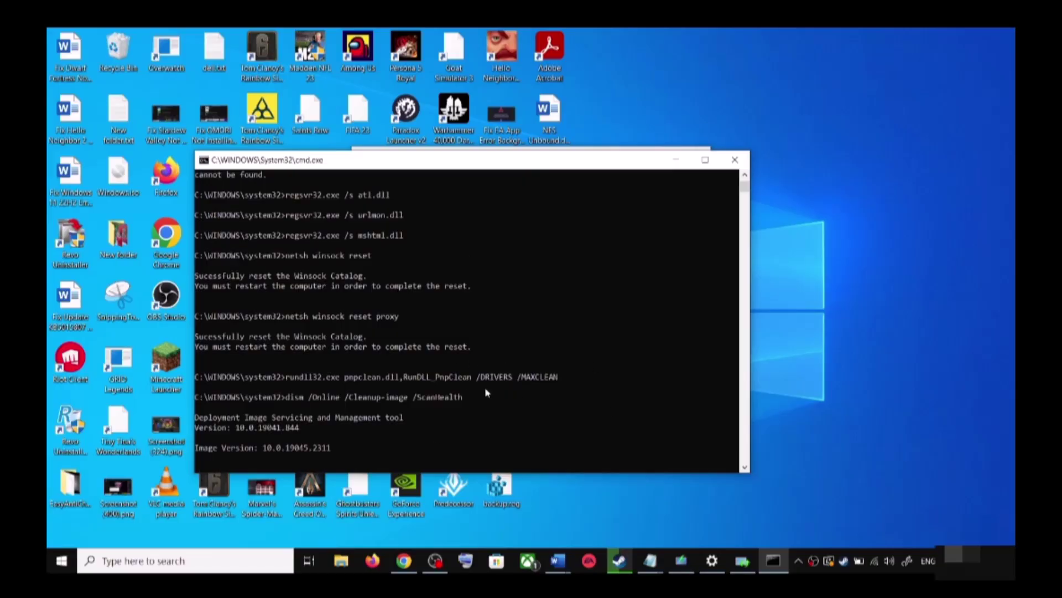
pyautogui.click(61, 561)
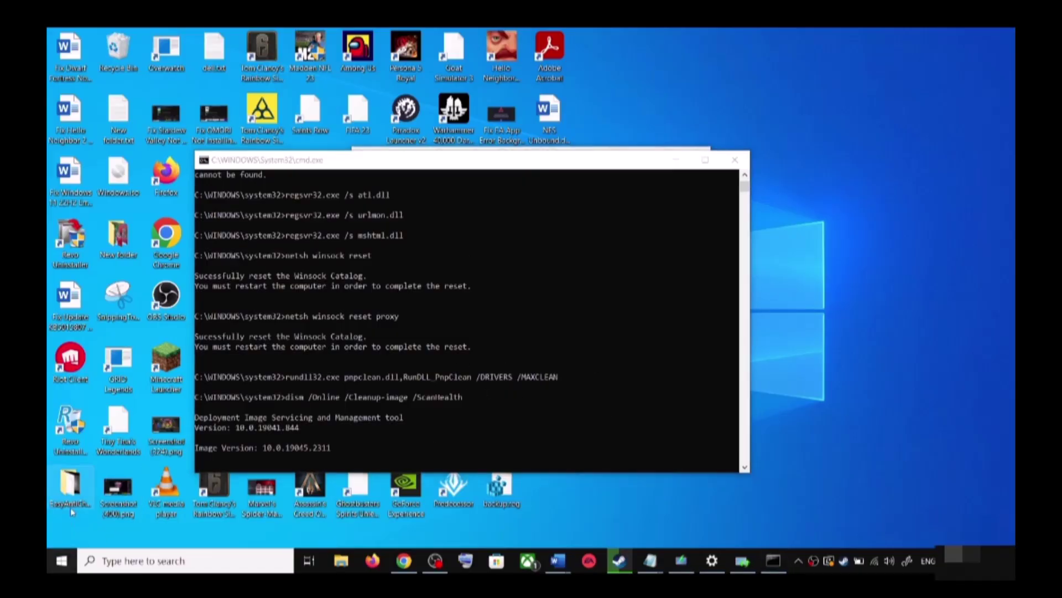
pyautogui.click(65, 533)
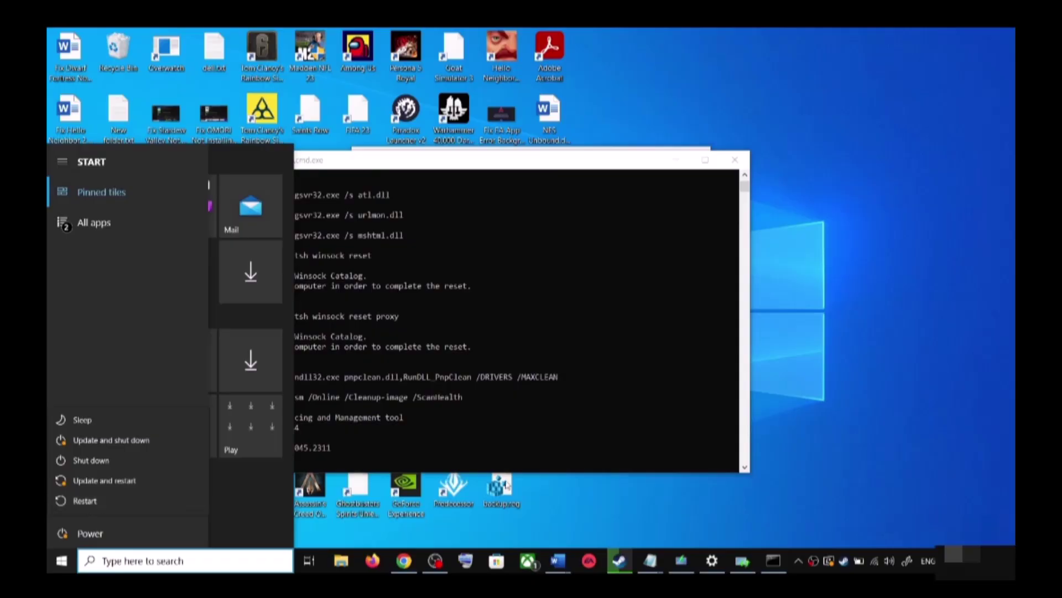
pyautogui.click(862, 349)
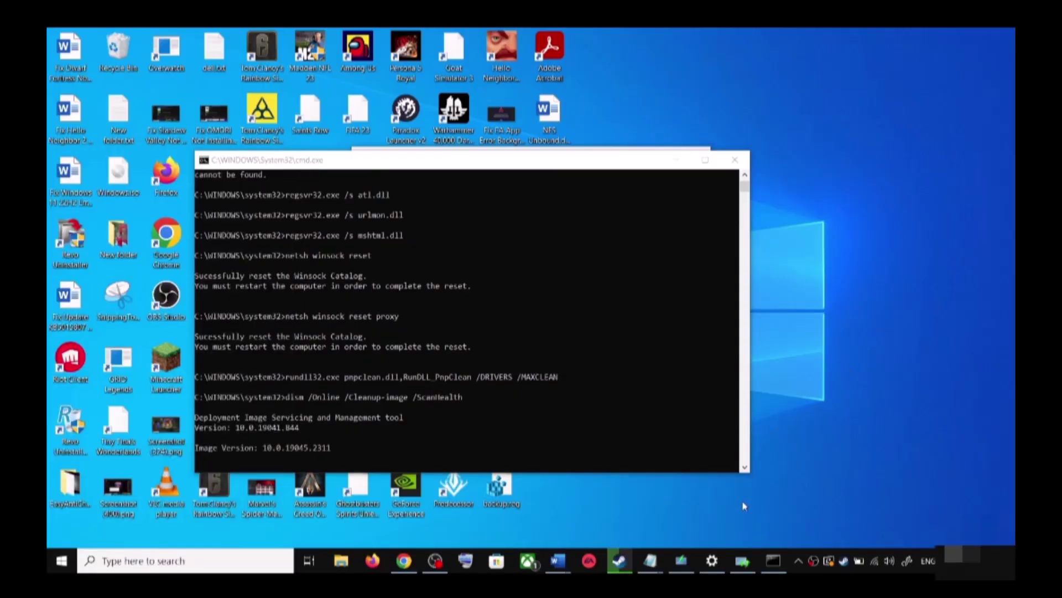
# Close the Settings window from its taskbar menu and bring the Word guide forward.
pyautogui.rightClick(711, 568)
pyautogui.click(710, 534)
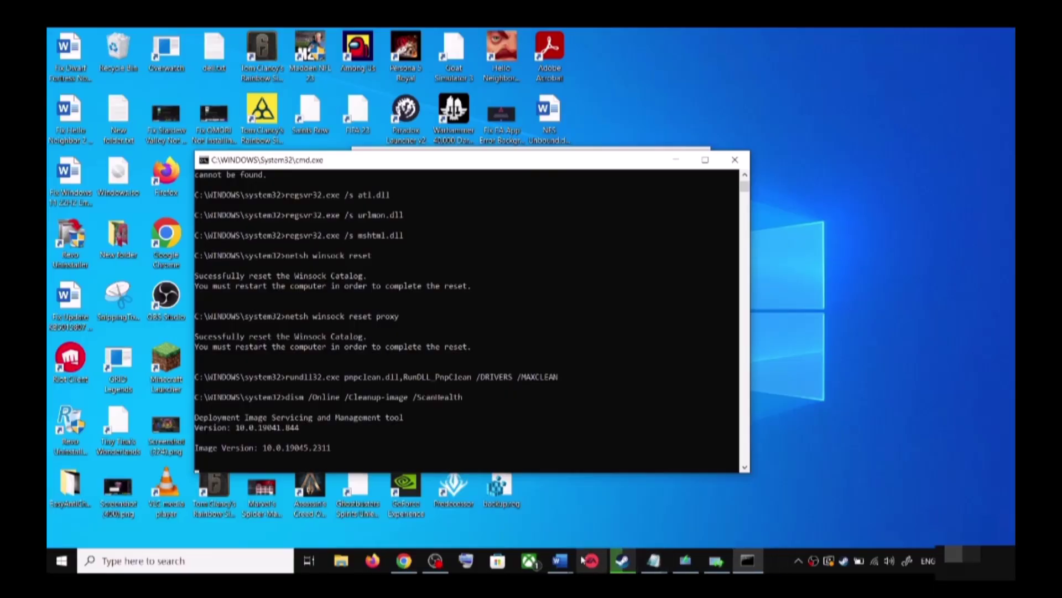
pyautogui.click(636, 509)
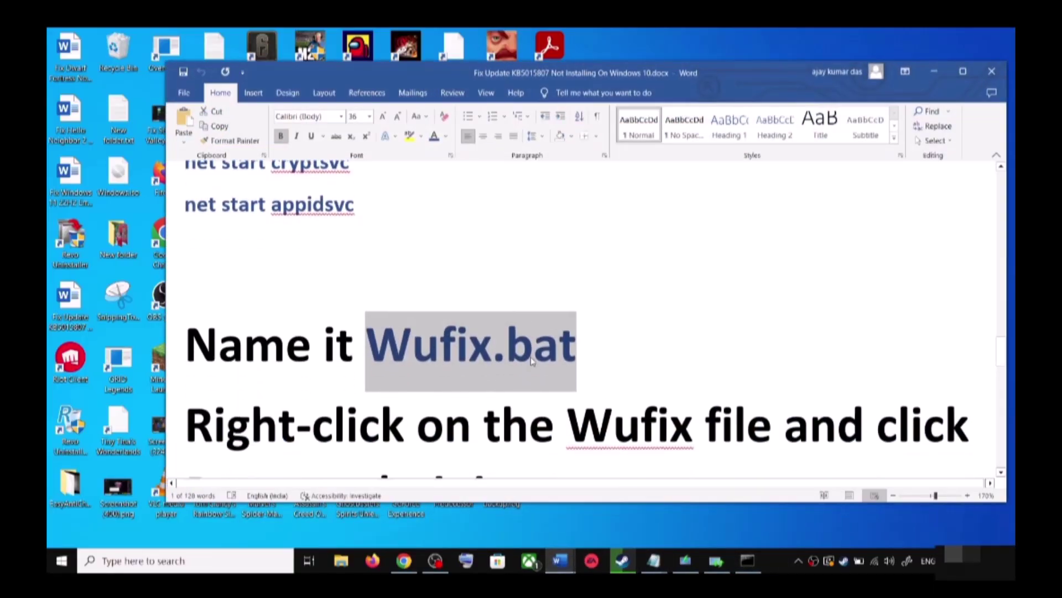
# Scroll to Step 4 and highlight the heading 'Use Media Creation Tool'.
pyautogui.scroll(-5, 531, 360)
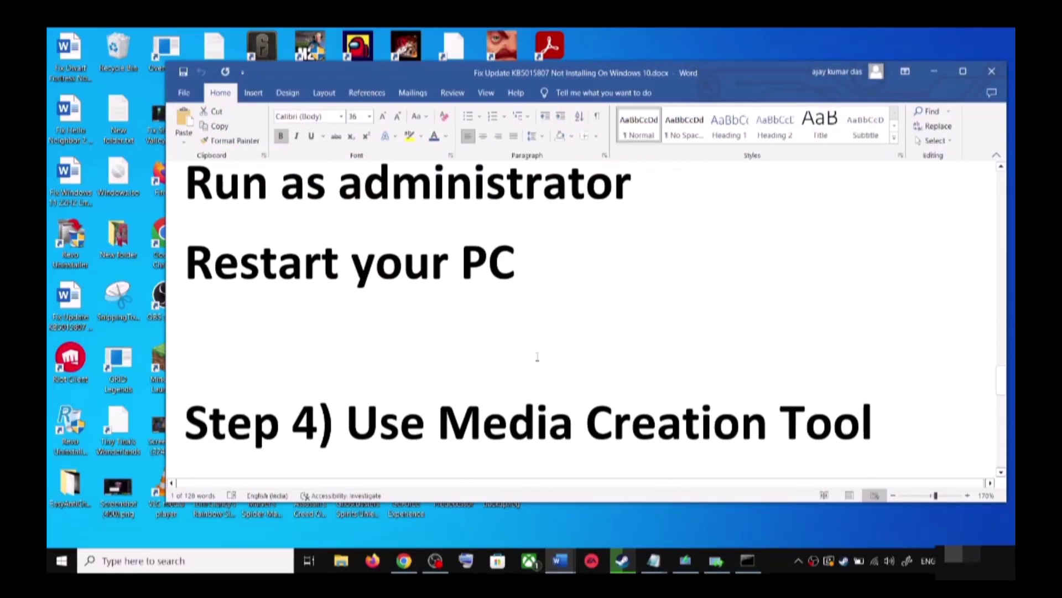
pyautogui.scroll(-1, 537, 356)
pyautogui.moveTo(349, 359); pyautogui.dragTo(844, 360)
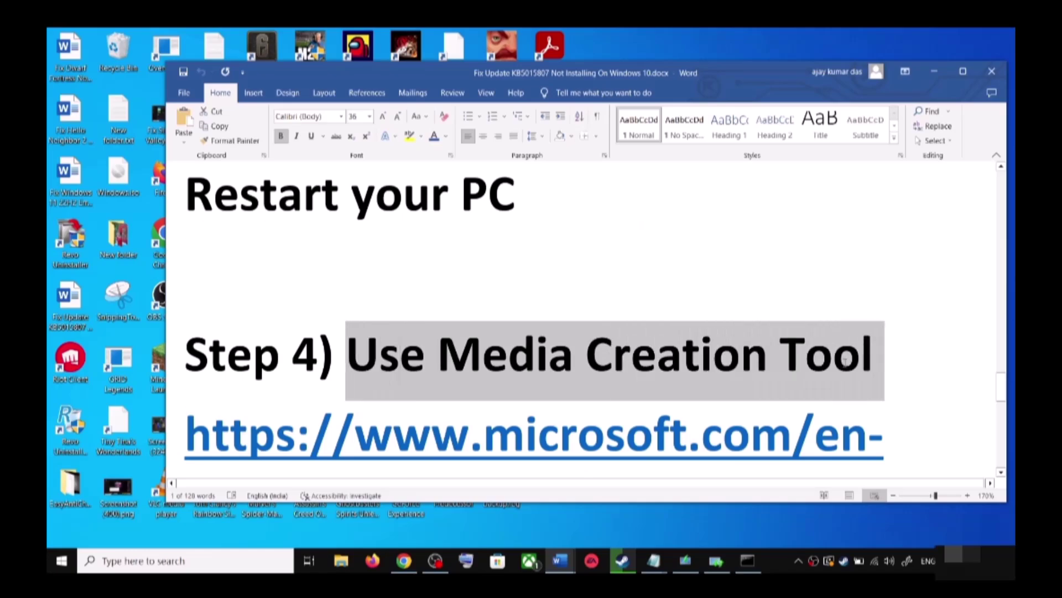
pyautogui.scroll(-3, 527, 380)
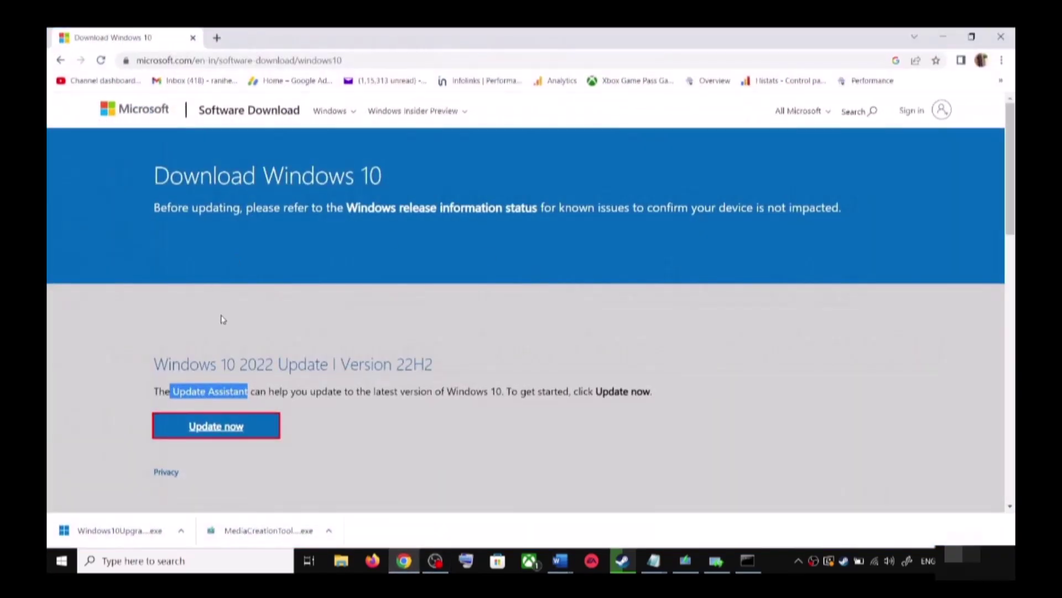
# Highlight the words 'media creation tool' on the Download Windows 10 page.
pyautogui.scroll(-2, 234, 330)
pyautogui.scroll(-3, 234, 330)
pyautogui.moveTo(162, 343); pyautogui.dragTo(246, 342)
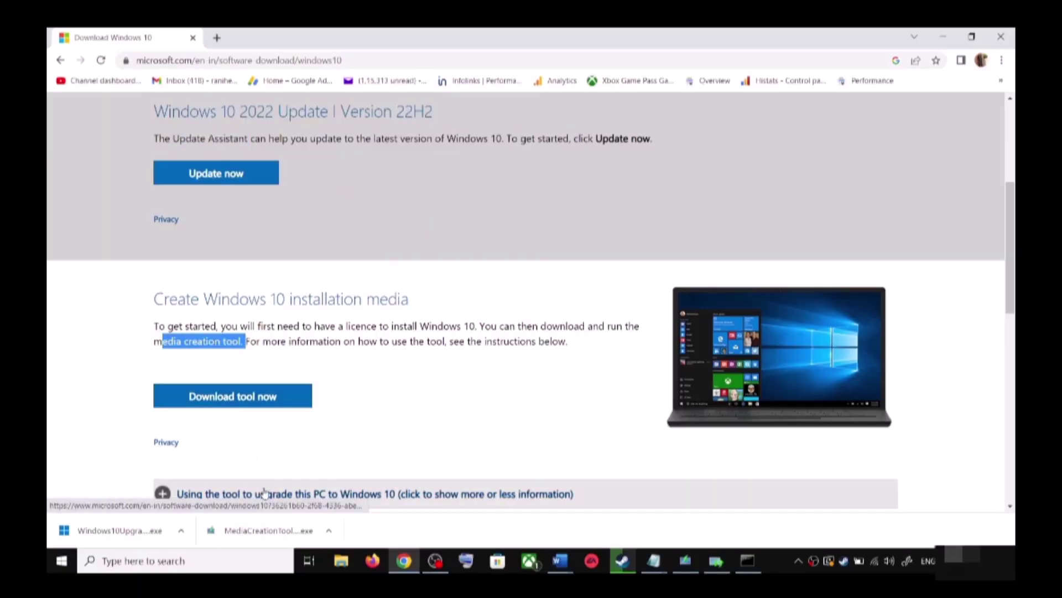
# In Windows 10 Setup, accept the license terms and proceed with Upgrade this PC now.
pyautogui.click(686, 561)
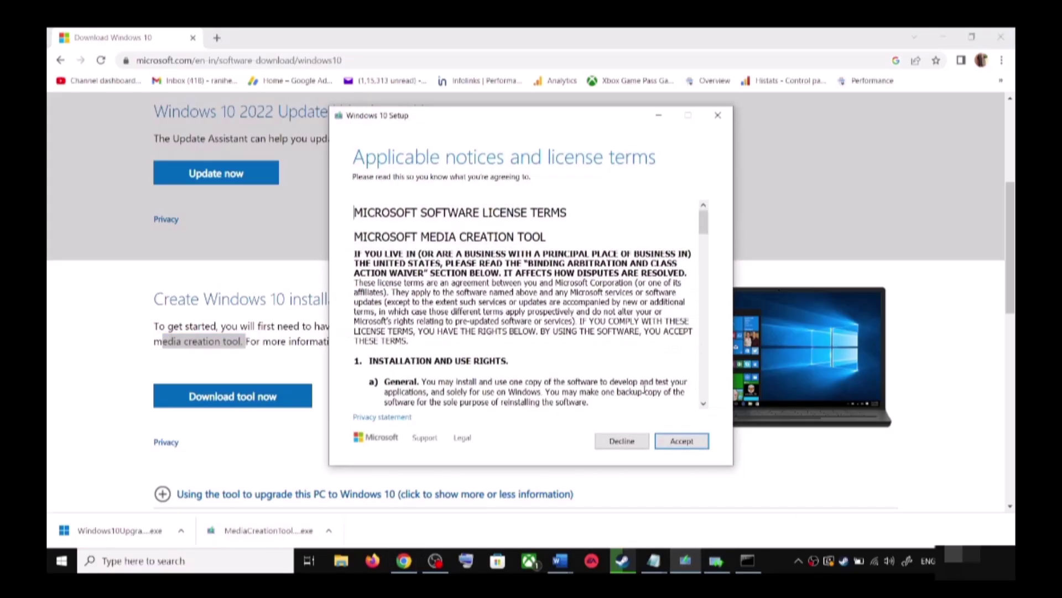
pyautogui.click(692, 438)
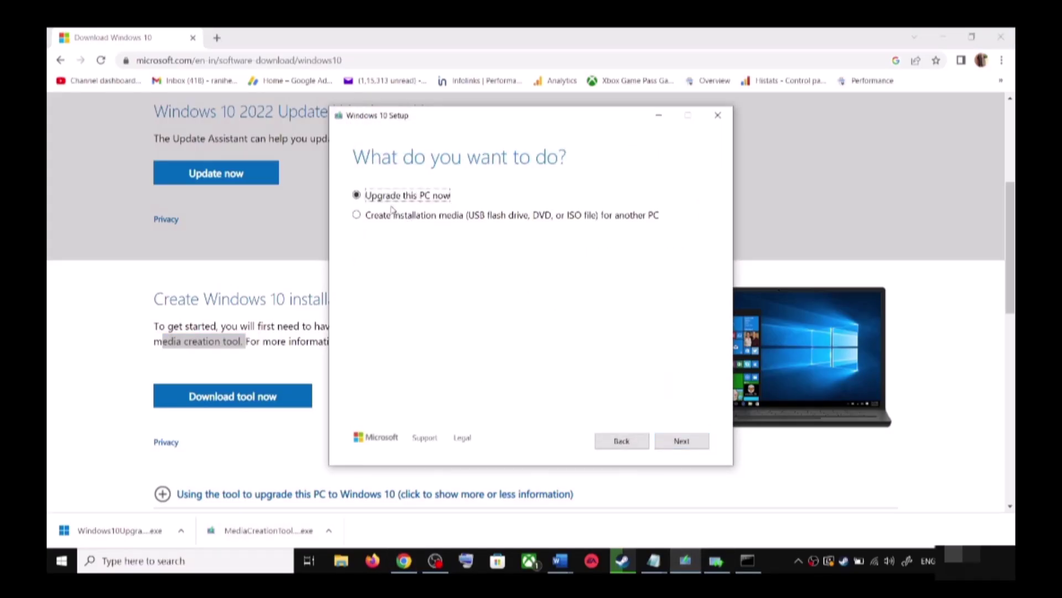
pyautogui.click(689, 440)
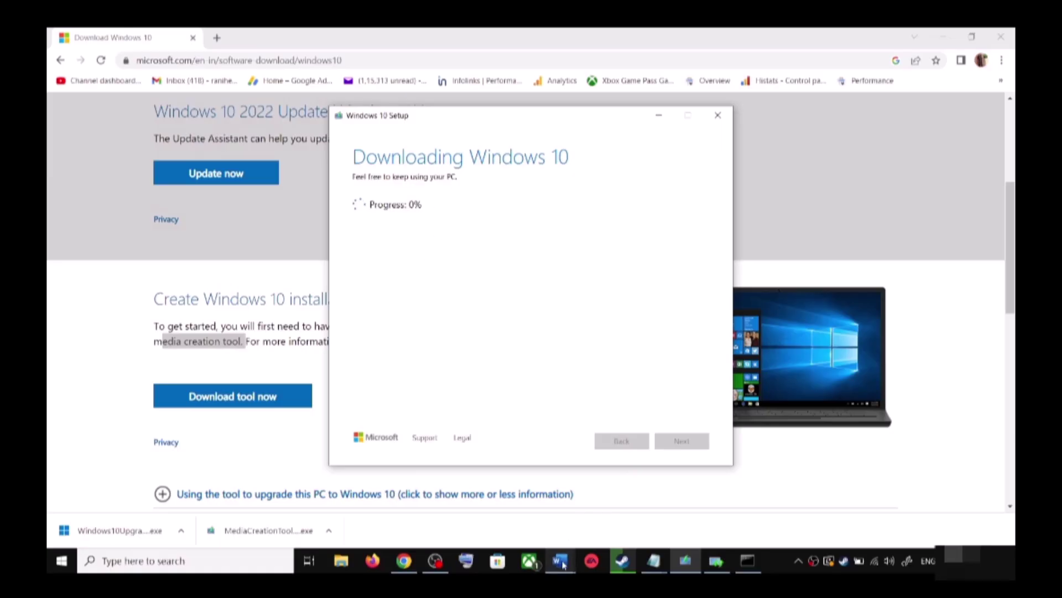
# Maximize the Word guide and scroll to the Step 4 'Ready to install' screenshot.
pyautogui.moveTo(563, 564)
pyautogui.click(644, 476)
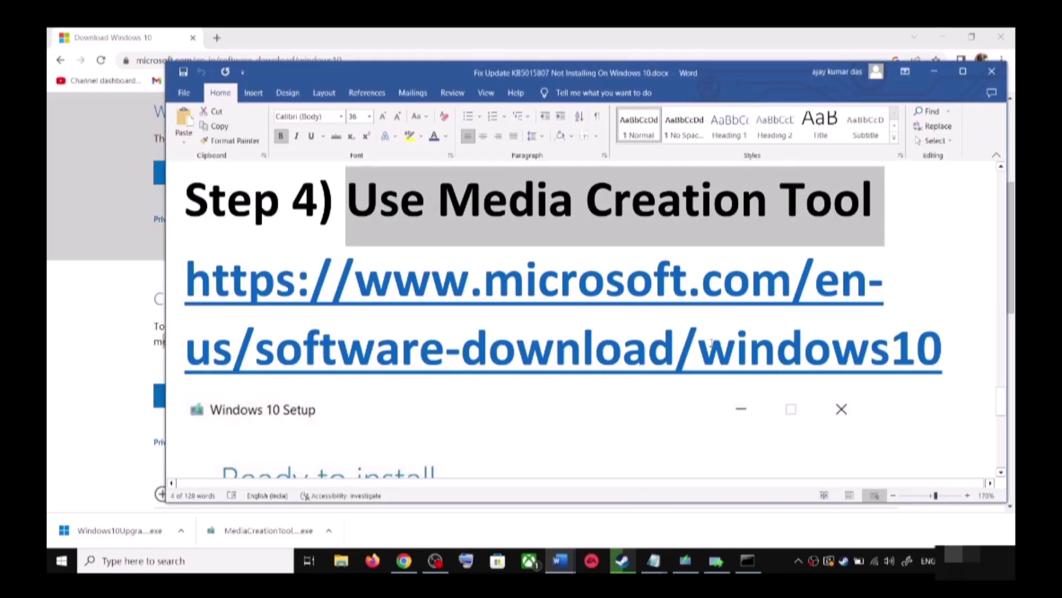
pyautogui.scroll(-3, 714, 344)
pyautogui.click(963, 71)
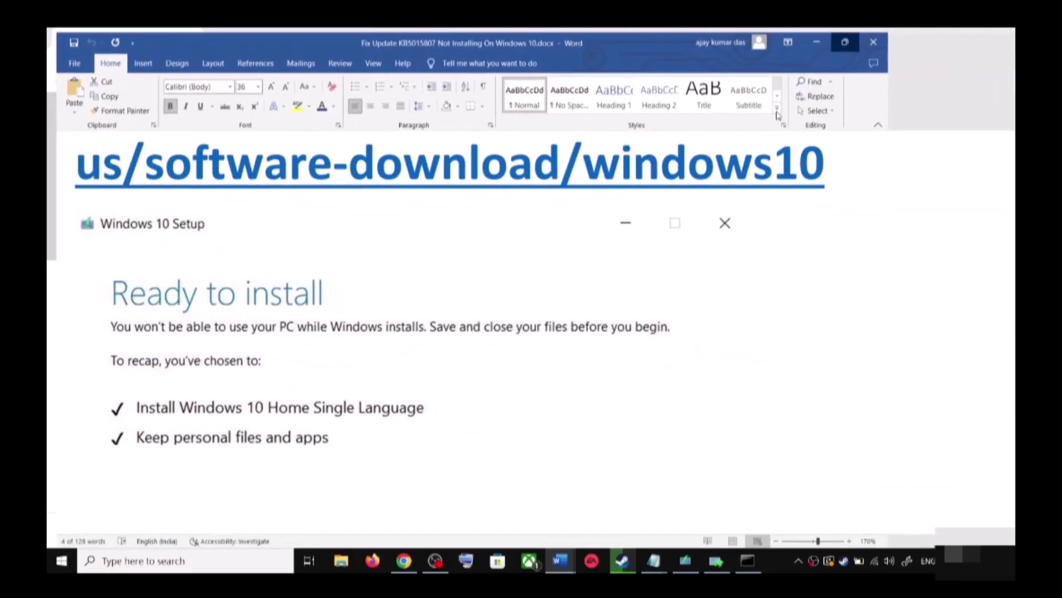
pyautogui.scroll(-2, 262, 310)
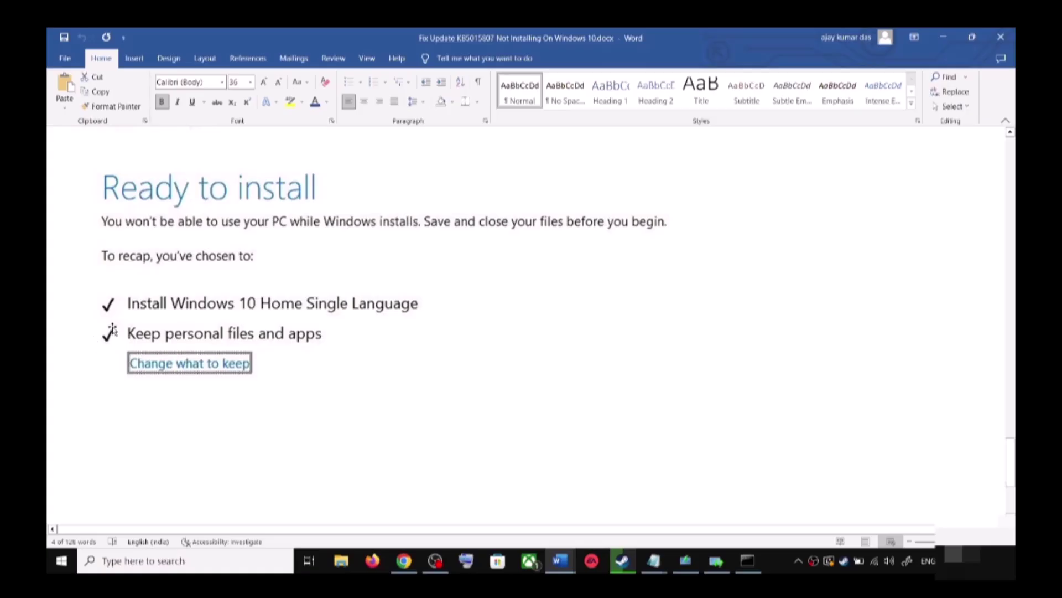
pyautogui.scroll(-4, 384, 332)
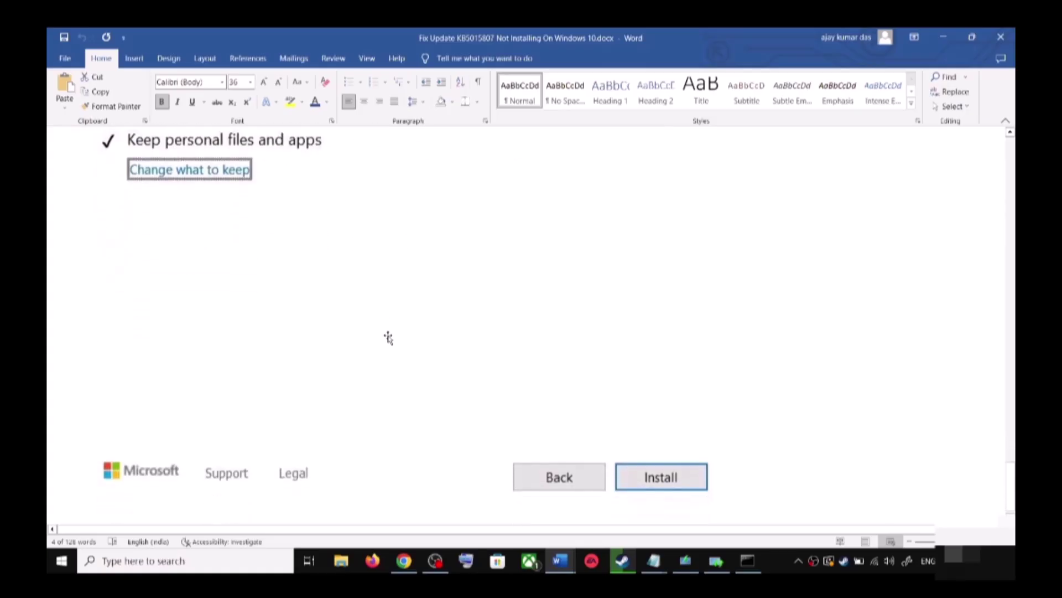
pyautogui.scroll(5, 541, 376)
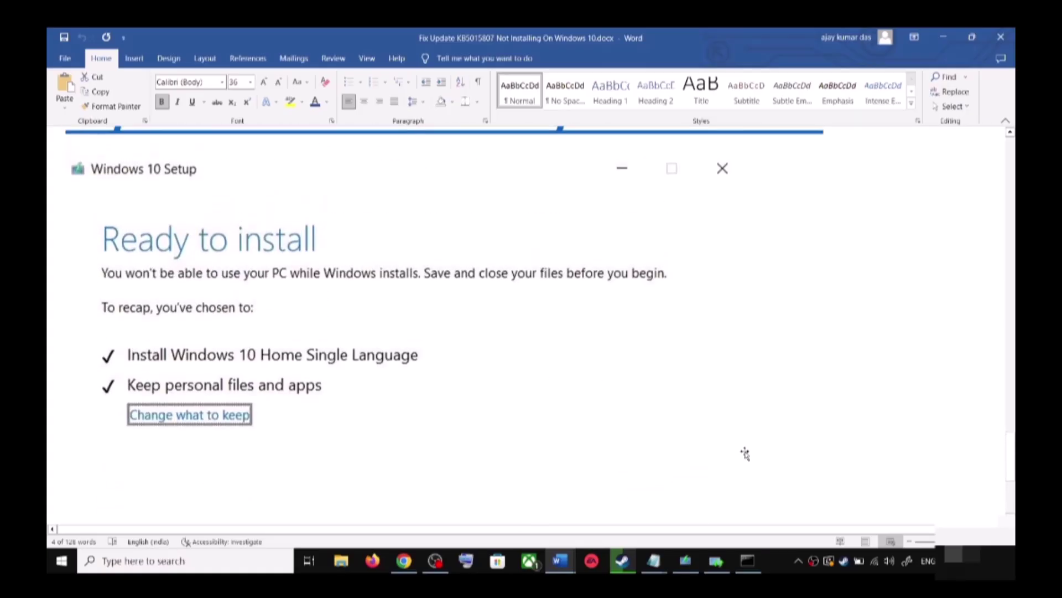
pyautogui.click(786, 562)
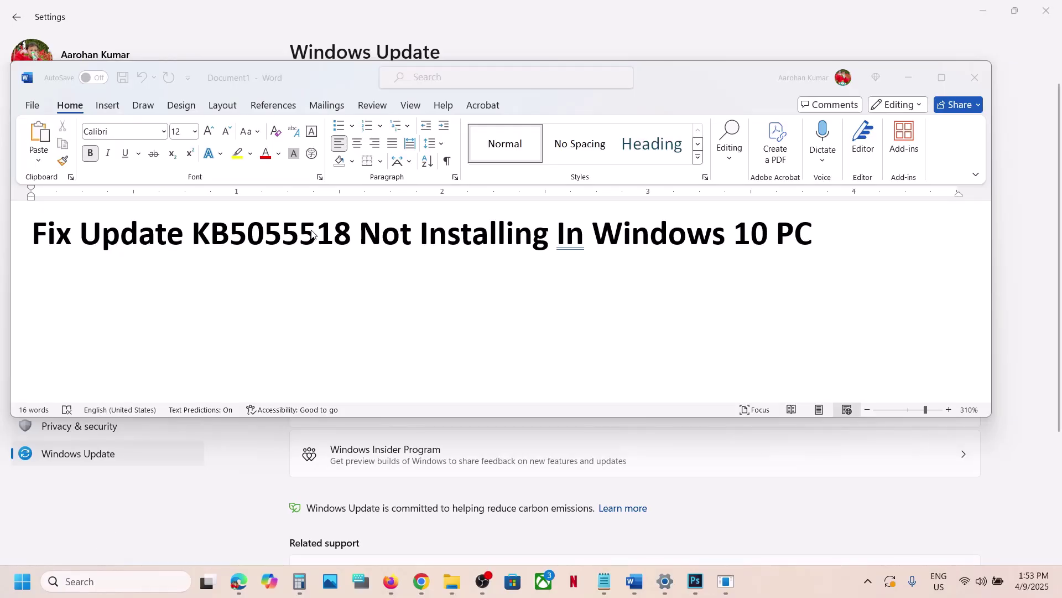
pyautogui.click(311, 234)
pyautogui.doubleClick(312, 234)
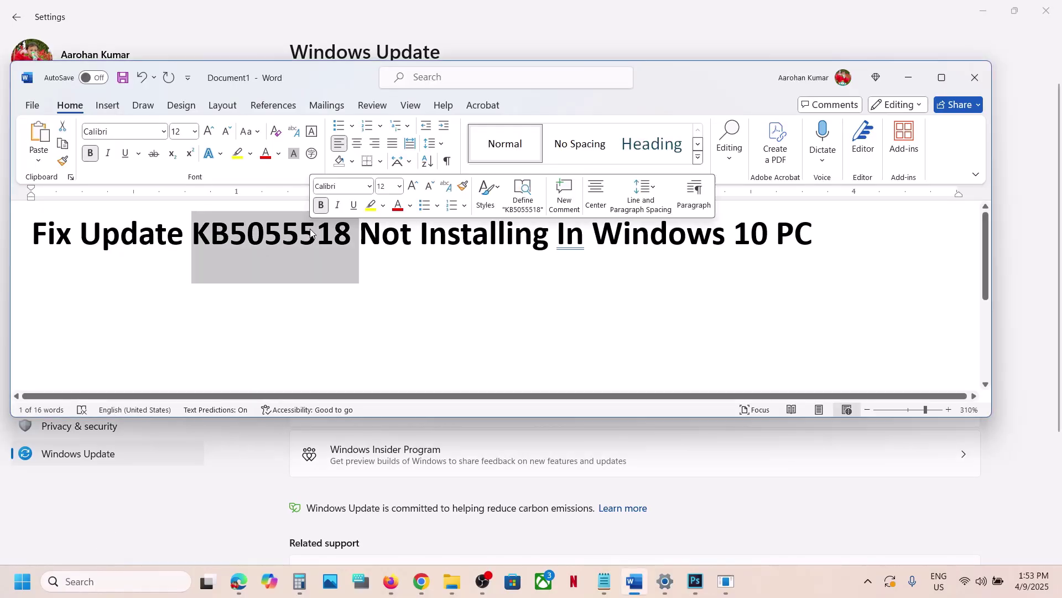
pyautogui.click(521, 316)
pyautogui.click(767, 596)
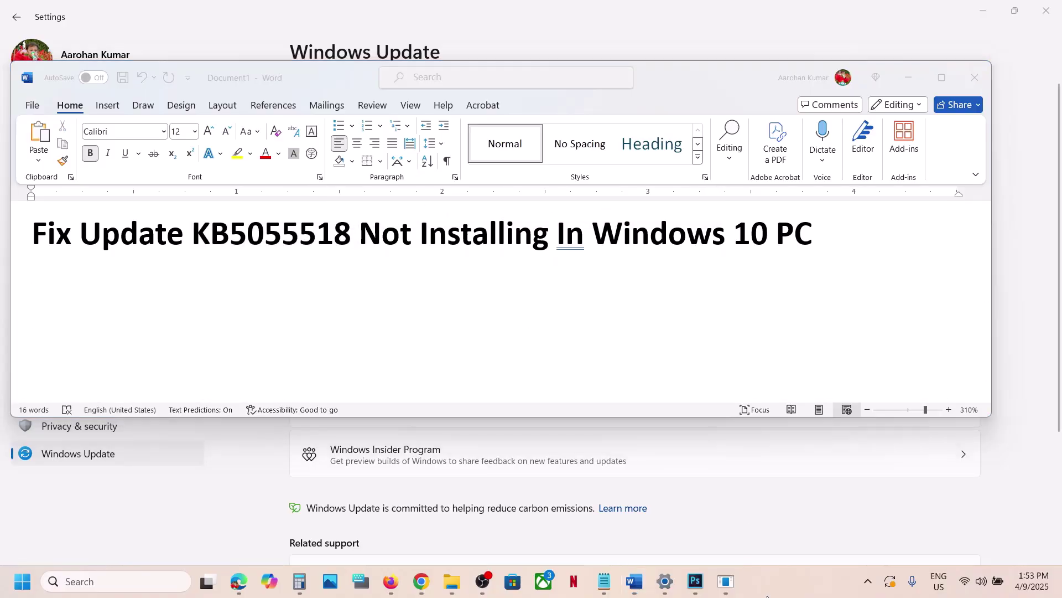